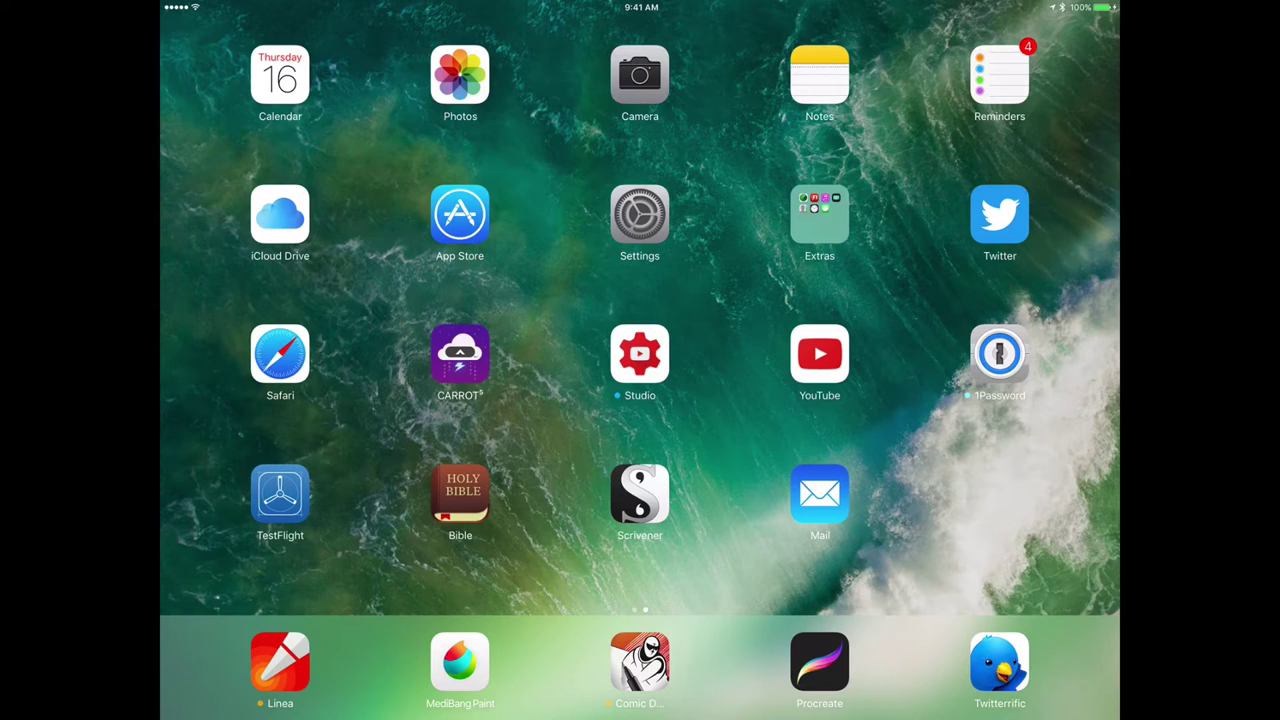
View the scanned pencil comic drawing full-size from the Camera Roll in Photos.
{"action": "left_click", "coordinate": [460, 74]}
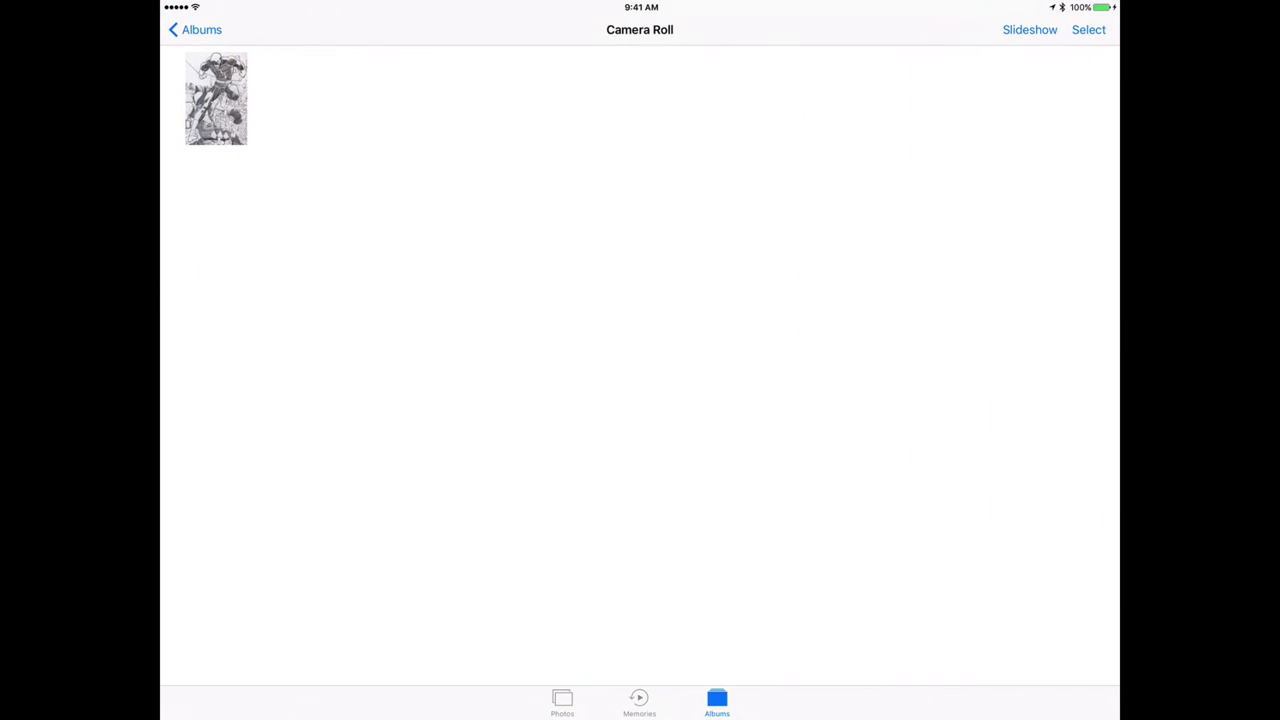
{"action": "left_click", "coordinate": [216, 98]}
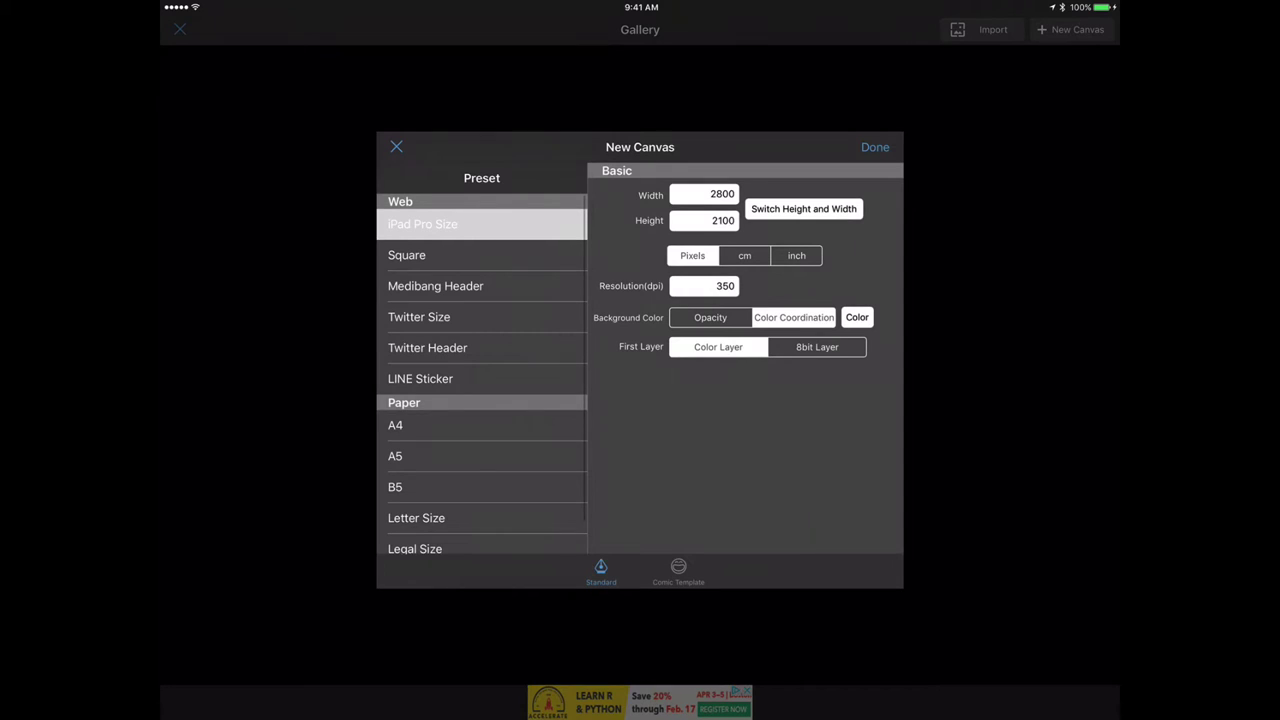
Create a 3555×5388, 350 dpi canvas from the (experimental) USA Comic (LDR) comic template.
{"action": "scroll", "coordinate": [481, 360], "scroll_direction": "down", "scroll_amount": 2}
{"action": "left_click", "coordinate": [678, 570]}
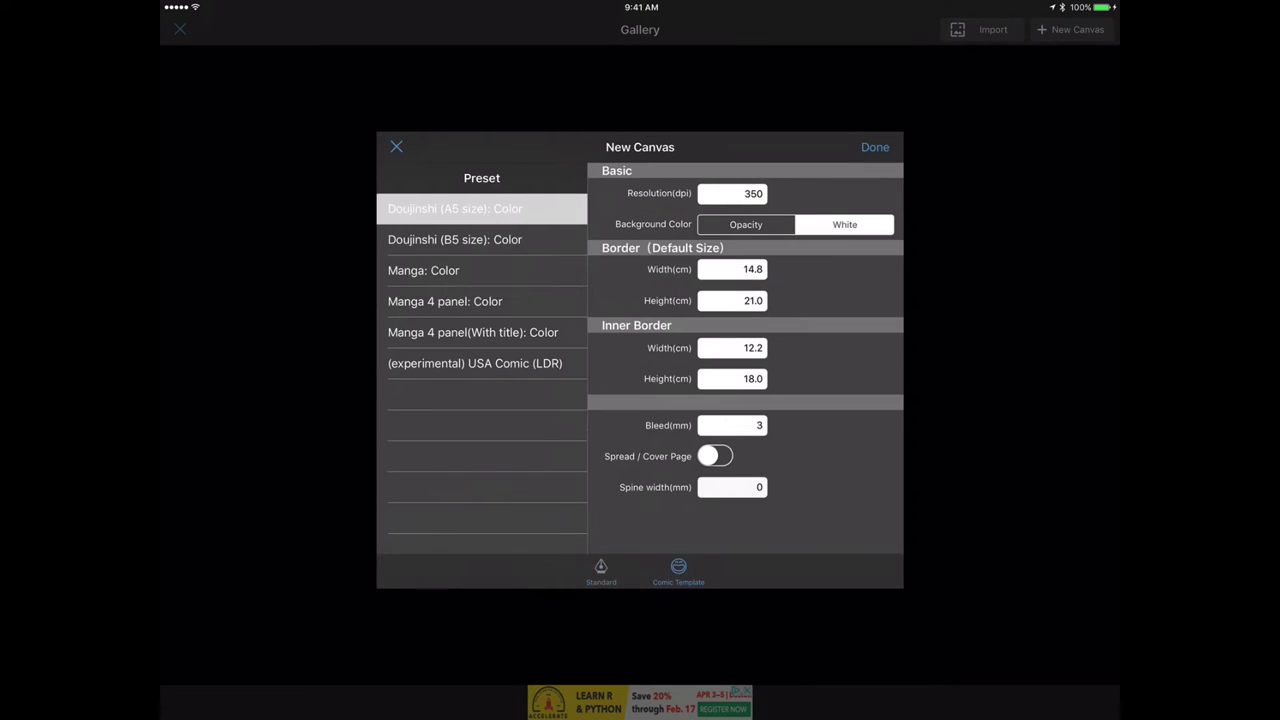
{"action": "left_click", "coordinate": [475, 363]}
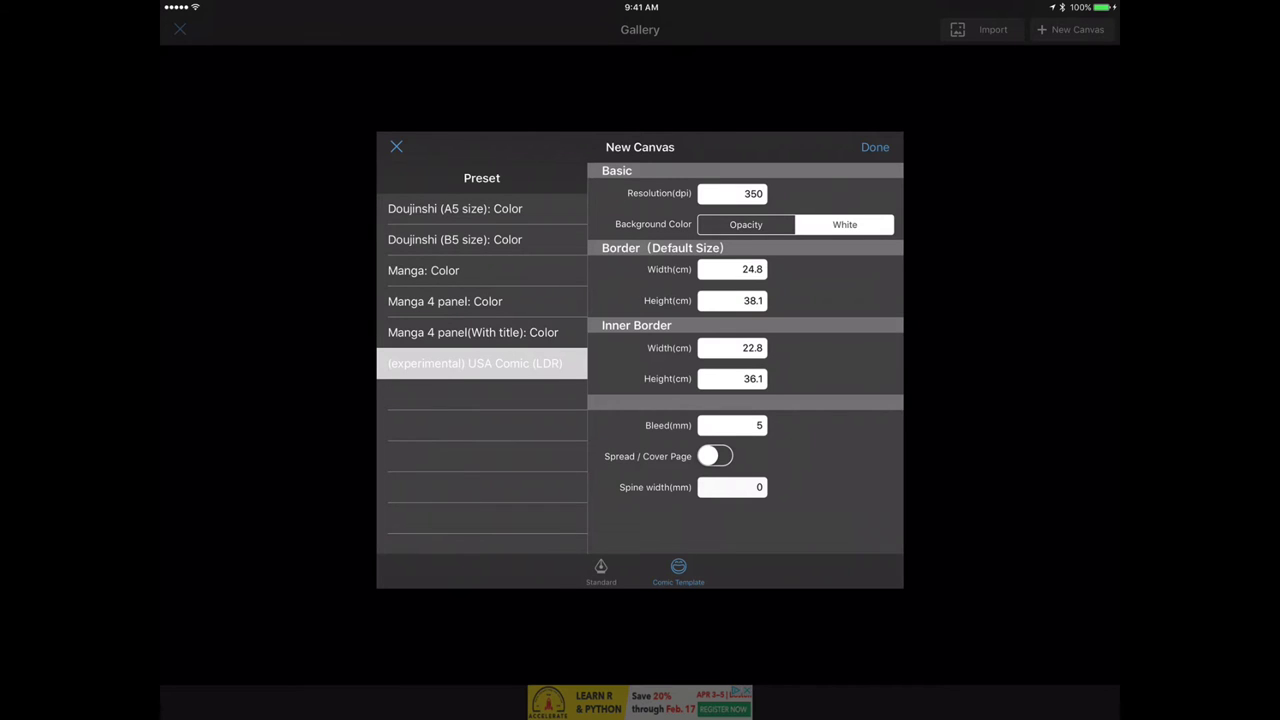
{"action": "left_click", "coordinate": [875, 147]}
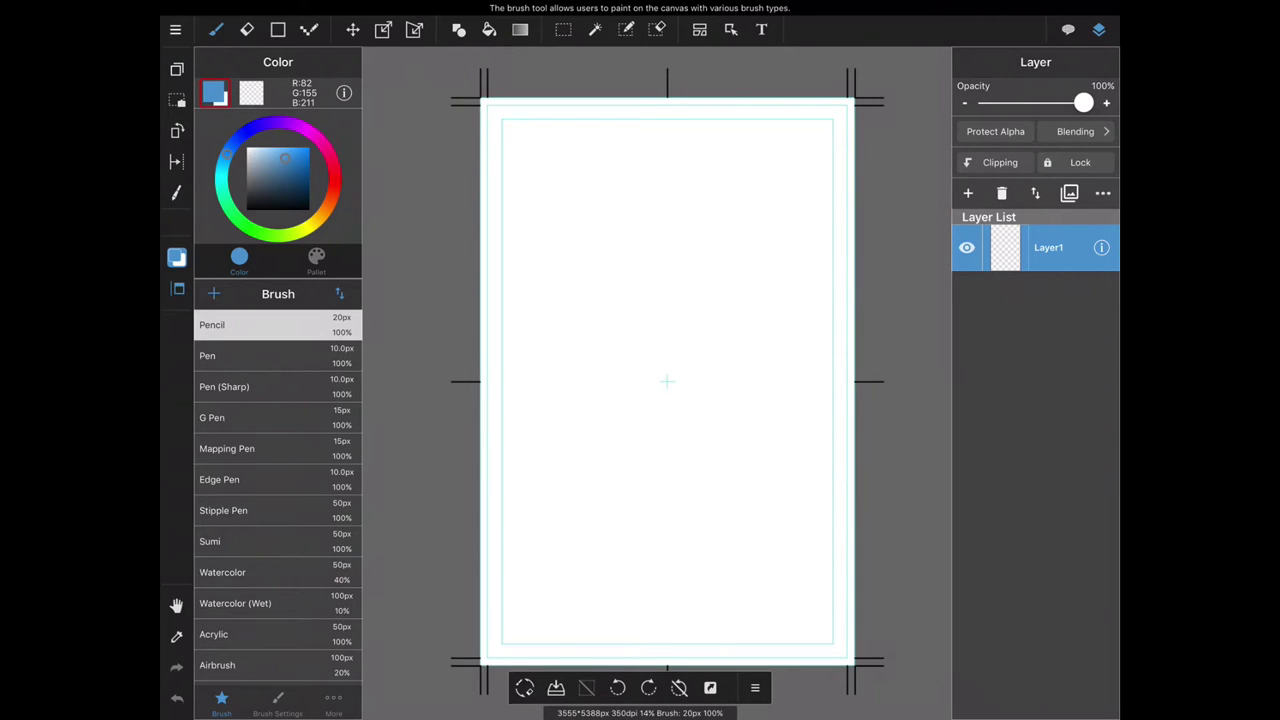
Add the Camera Roll pencil drawing as a new photo layer at 200% ratio.
{"action": "left_click", "coordinate": [967, 193]}
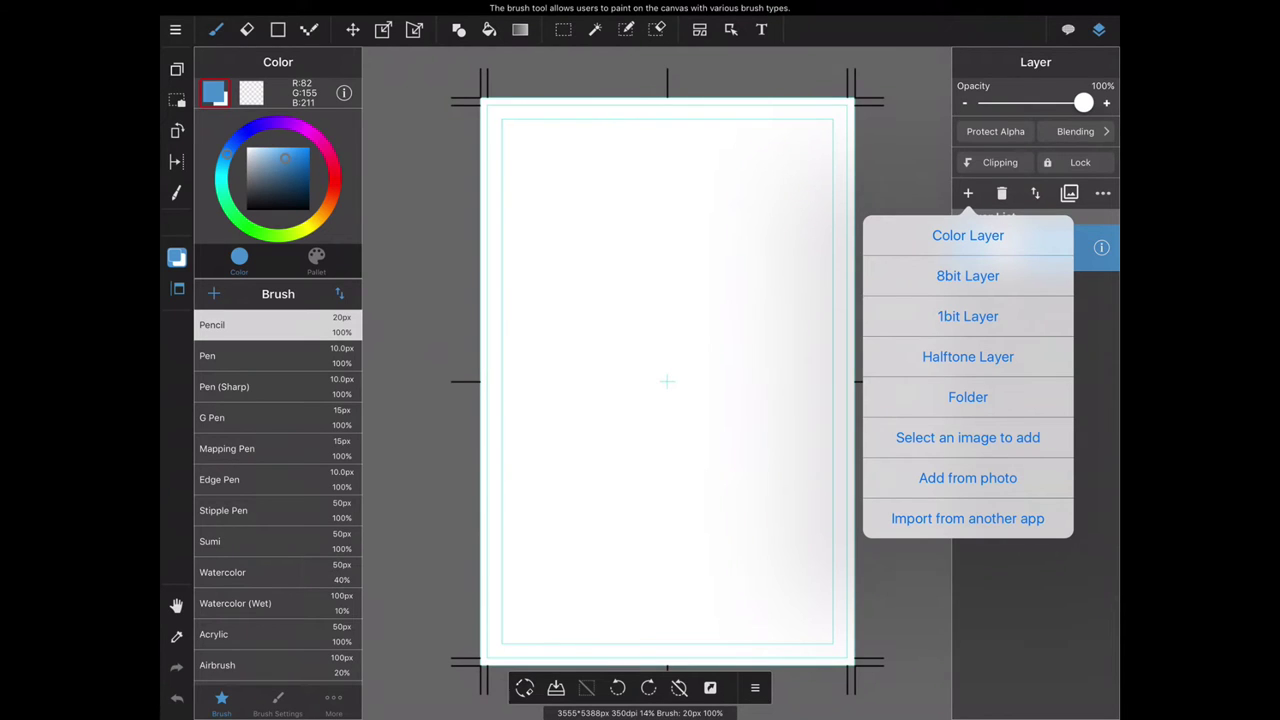
{"action": "left_click", "coordinate": [968, 478]}
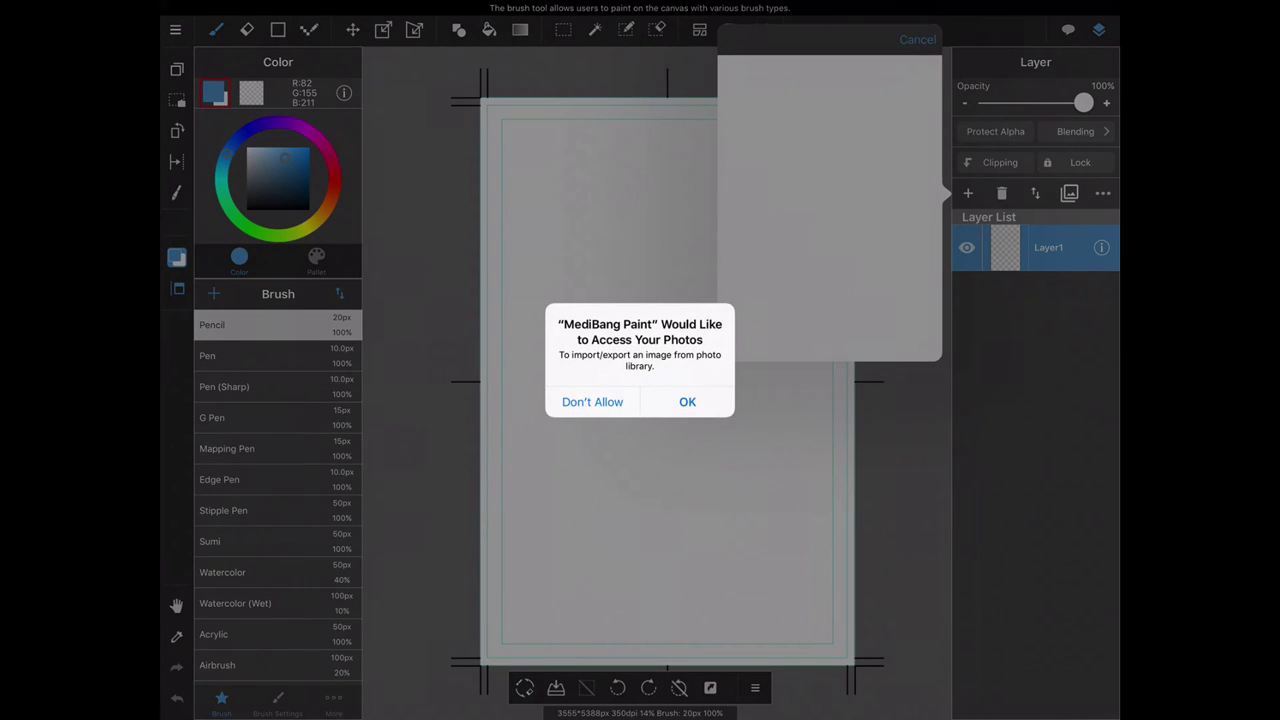
{"action": "left_click", "coordinate": [687, 401]}
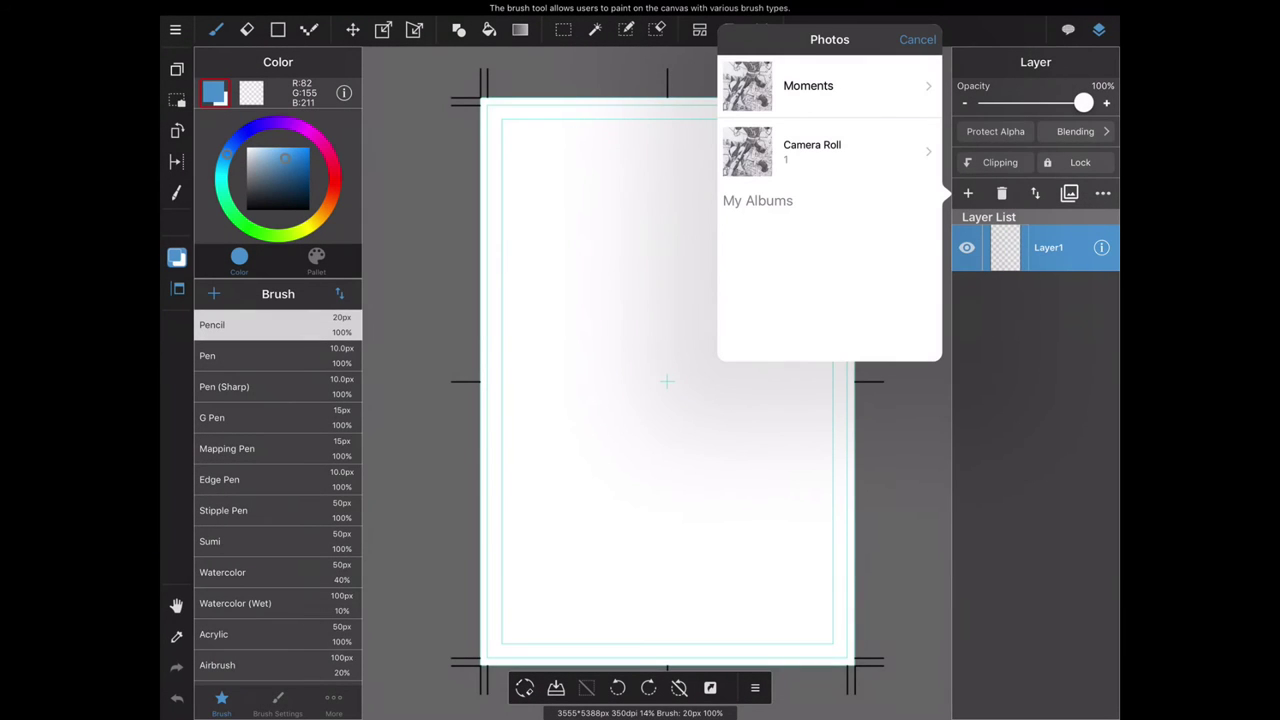
{"action": "left_click", "coordinate": [812, 150]}
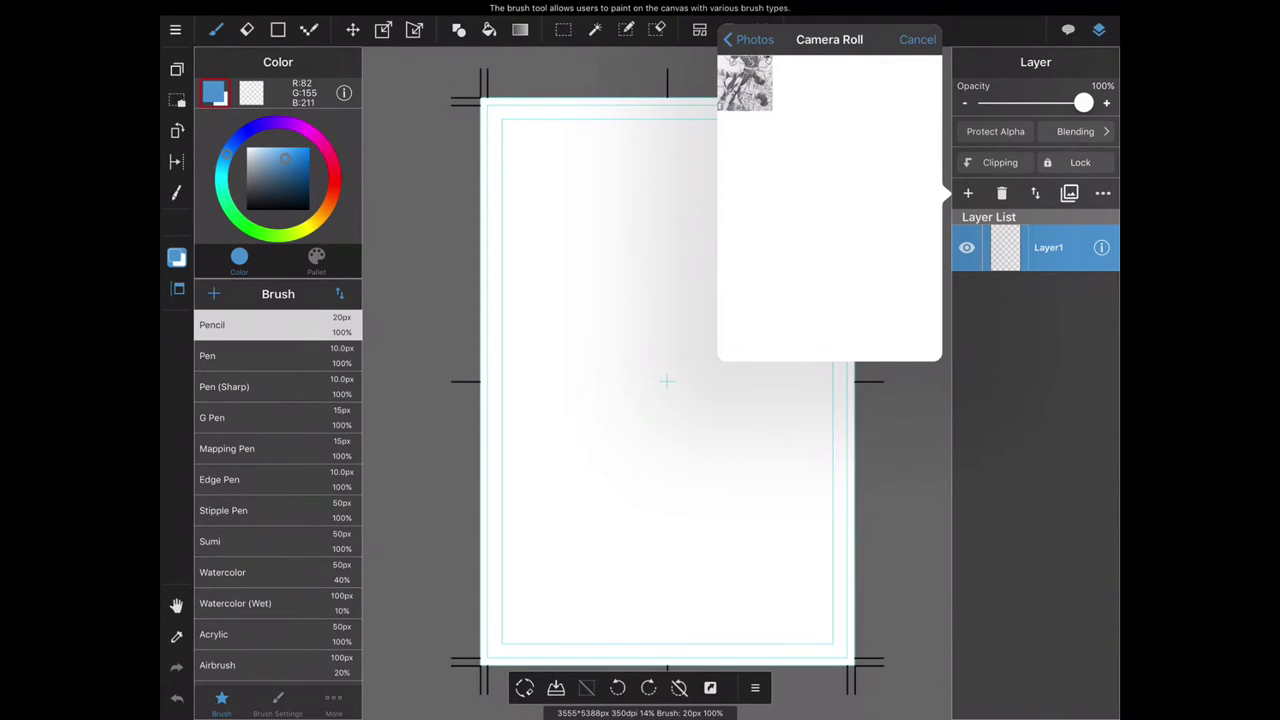
{"action": "left_click", "coordinate": [744, 83]}
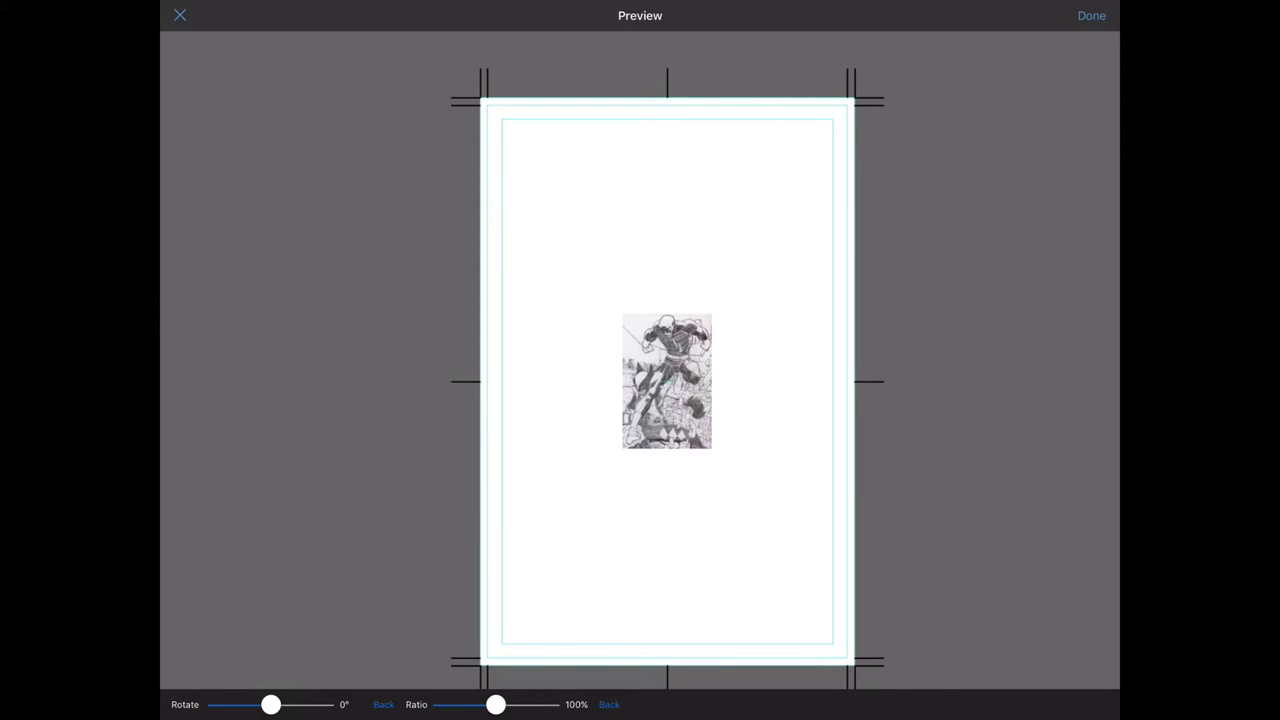
{"action": "left_click_drag", "start_coordinate": [496, 704], "coordinate": [549, 704]}
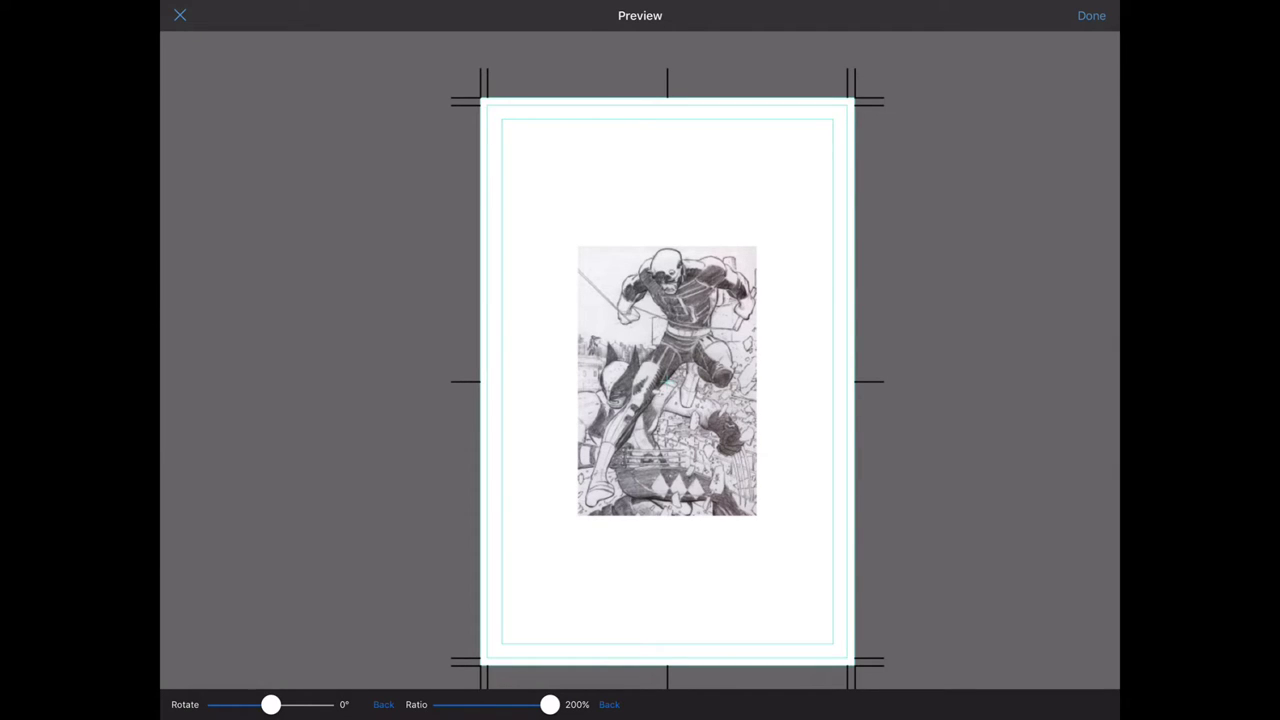
{"action": "left_click", "coordinate": [1091, 15]}
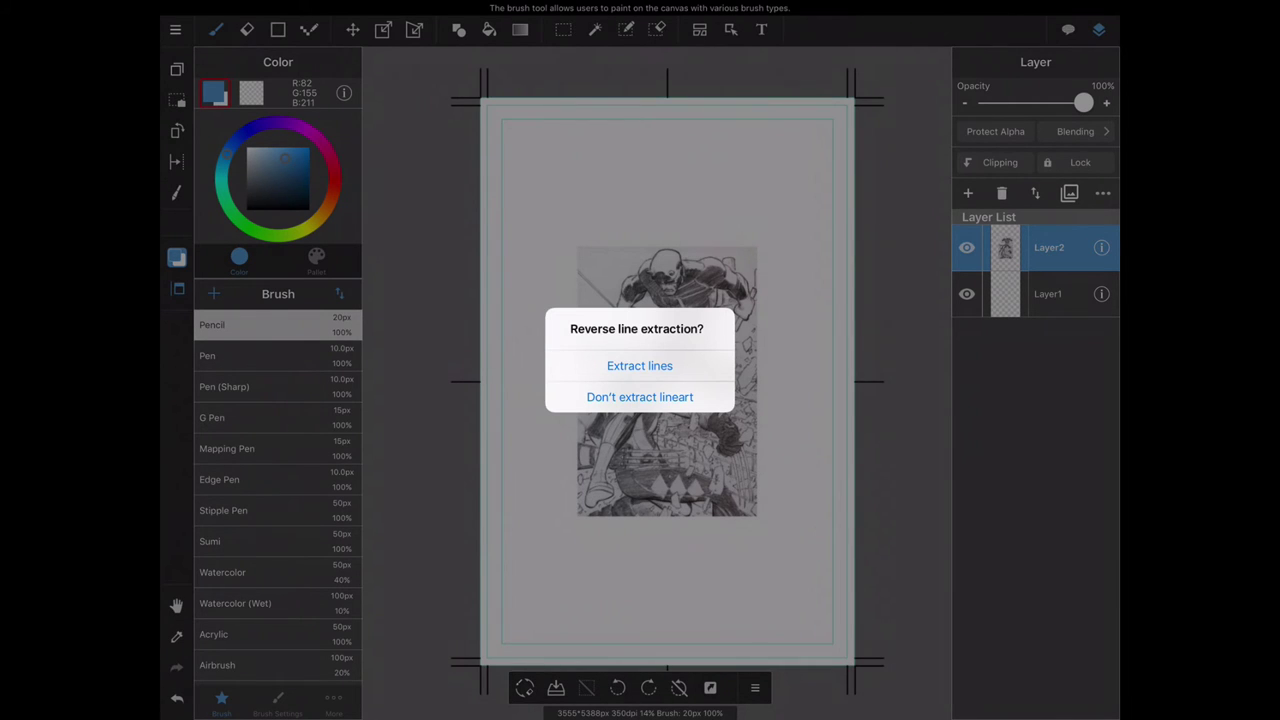
Extract the sketch's lines with slightly lowered Shadow, Halftone and Highlight thresholds.
{"action": "left_click", "coordinate": [640, 365]}
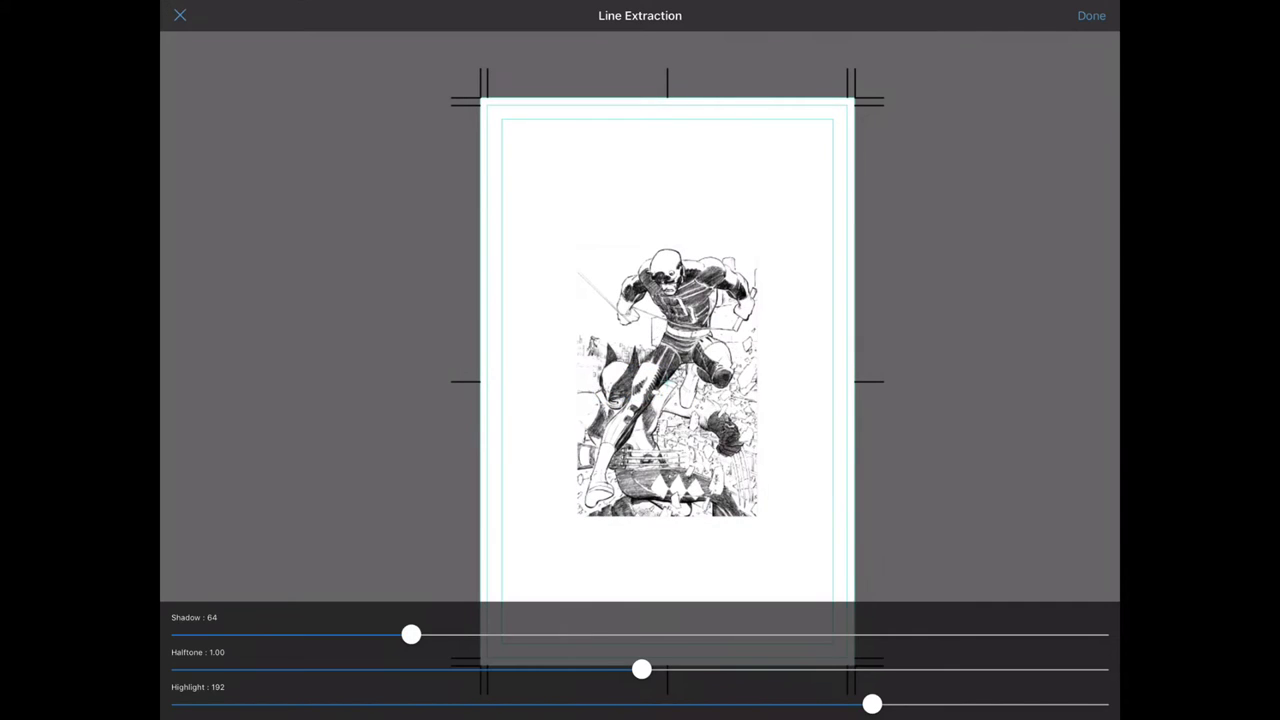
{"action": "scroll", "coordinate": [688, 335], "scroll_direction": "up", "scroll_amount": 2}
{"action": "scroll", "coordinate": [688, 335], "scroll_direction": "up", "scroll_amount": 2}
{"action": "scroll", "coordinate": [688, 335], "scroll_direction": "up", "scroll_amount": 1}
{"action": "scroll", "coordinate": [688, 335], "scroll_direction": "up", "scroll_amount": 2}
{"action": "scroll", "coordinate": [688, 335], "scroll_direction": "down", "scroll_amount": 1}
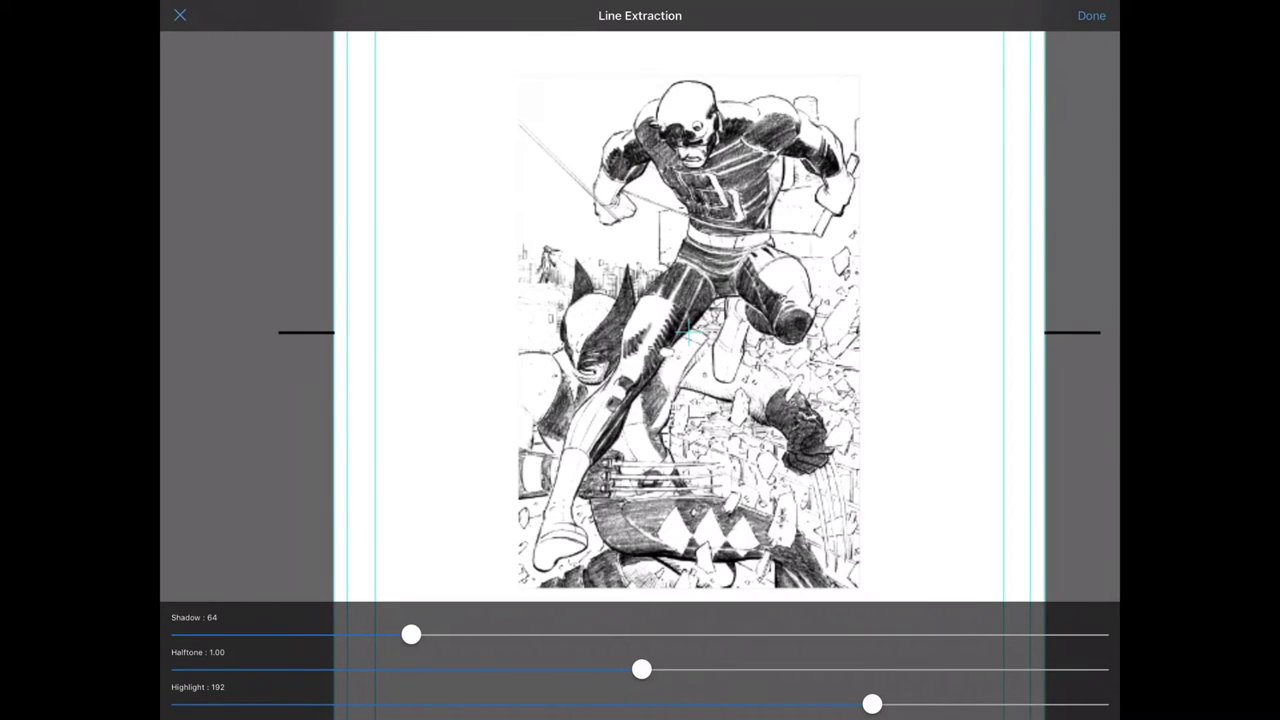
{"action": "mouse_move", "coordinate": [411, 634]}
{"action": "left_mouse_down"}
{"action": "mouse_move", "coordinate": [346, 634]}
{"action": "mouse_move", "coordinate": [490, 634]}
{"action": "mouse_move", "coordinate": [373, 634]}
{"action": "left_mouse_up"}
{"action": "mouse_move", "coordinate": [611, 669]}
{"action": "left_mouse_down"}
{"action": "mouse_move", "coordinate": [563, 669]}
{"action": "mouse_move", "coordinate": [669, 669]}
{"action": "mouse_move", "coordinate": [637, 669]}
{"action": "left_mouse_up"}
{"action": "mouse_move", "coordinate": [872, 704]}
{"action": "left_mouse_down"}
{"action": "mouse_move", "coordinate": [803, 704]}
{"action": "mouse_move", "coordinate": [856, 704]}
{"action": "left_mouse_up"}
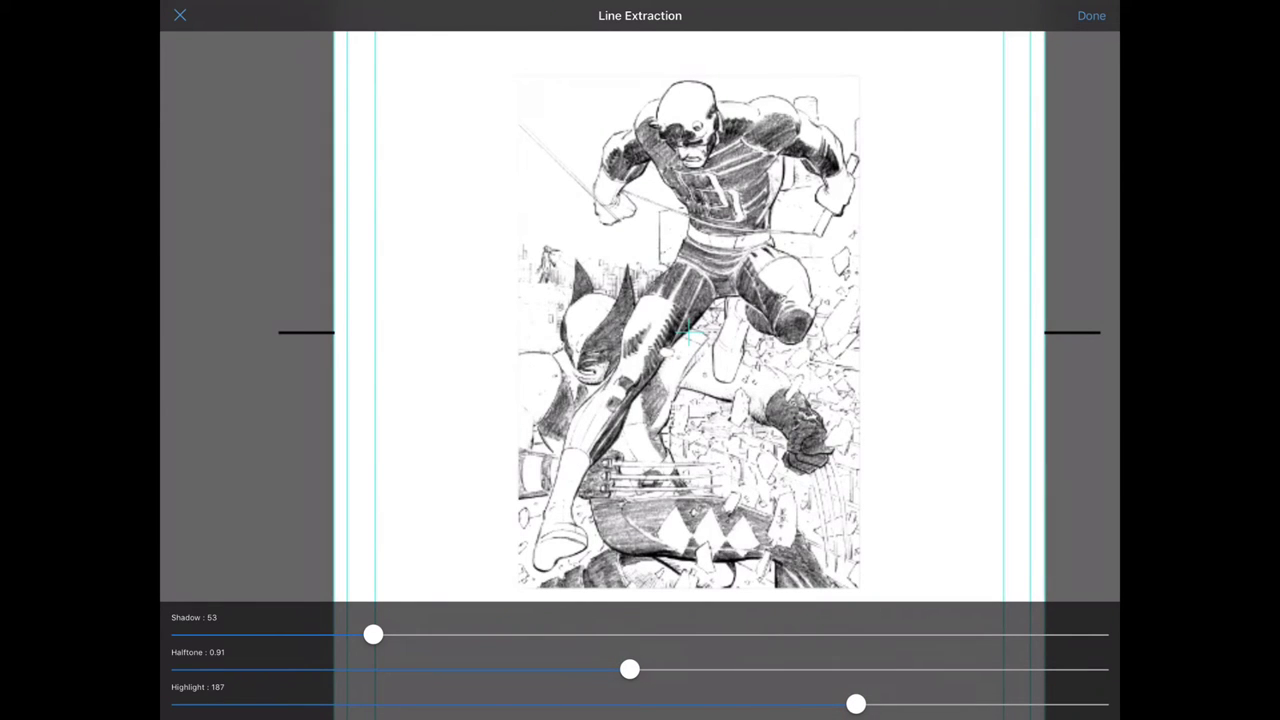
{"action": "left_click", "coordinate": [1091, 15]}
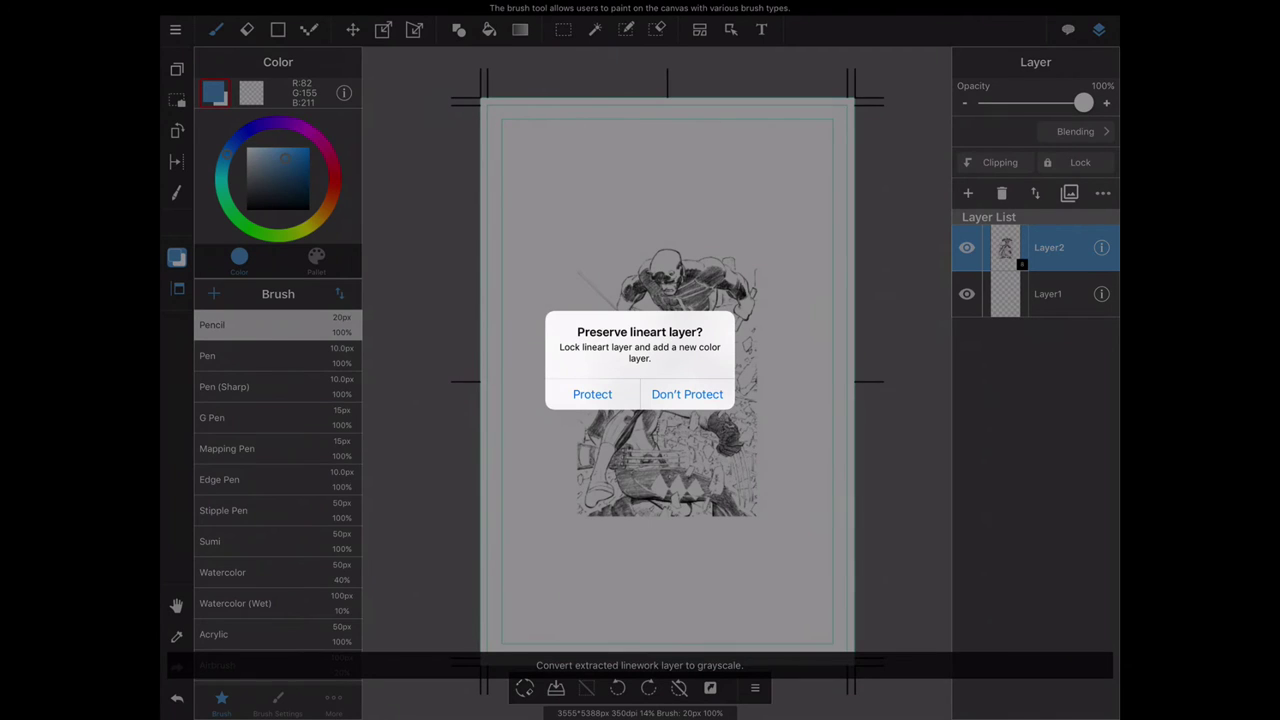
Leave the lineart unprotected and scale it up with Transform to the page edges.
{"action": "left_click", "coordinate": [687, 394]}
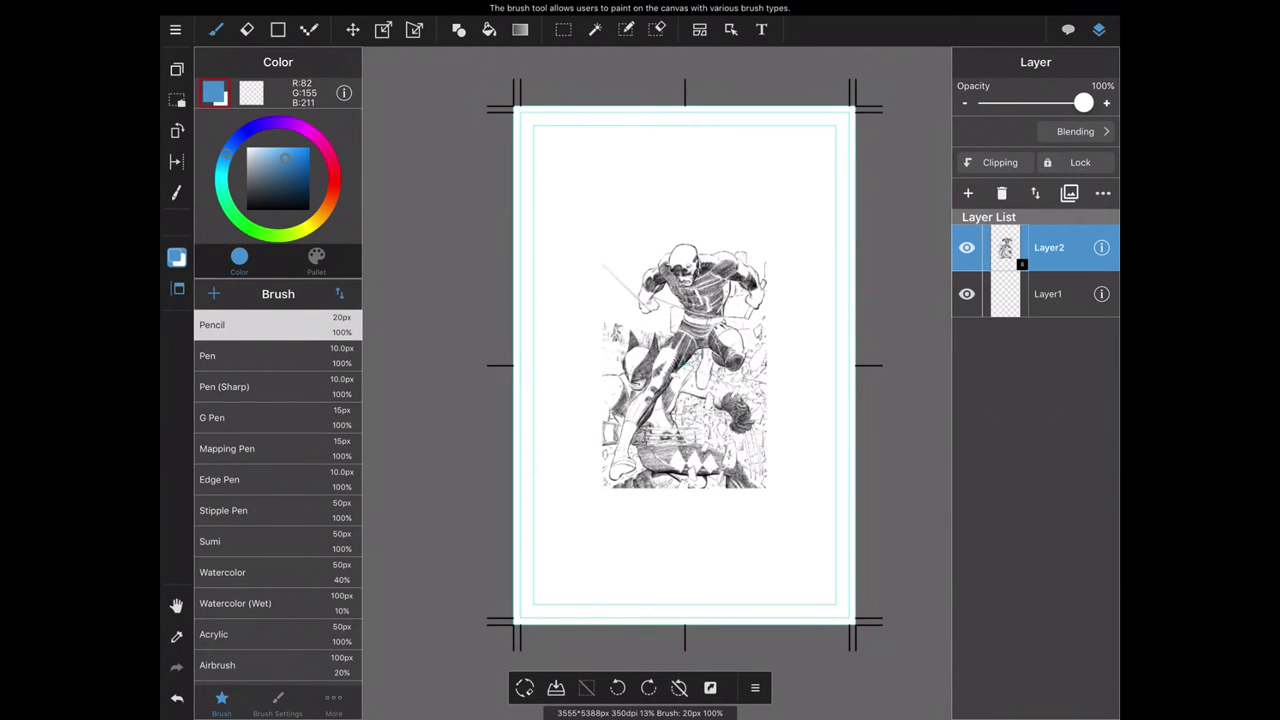
{"action": "left_click", "coordinate": [383, 29]}
{"action": "left_click_drag", "start_coordinate": [766, 487], "coordinate": [853, 620]}
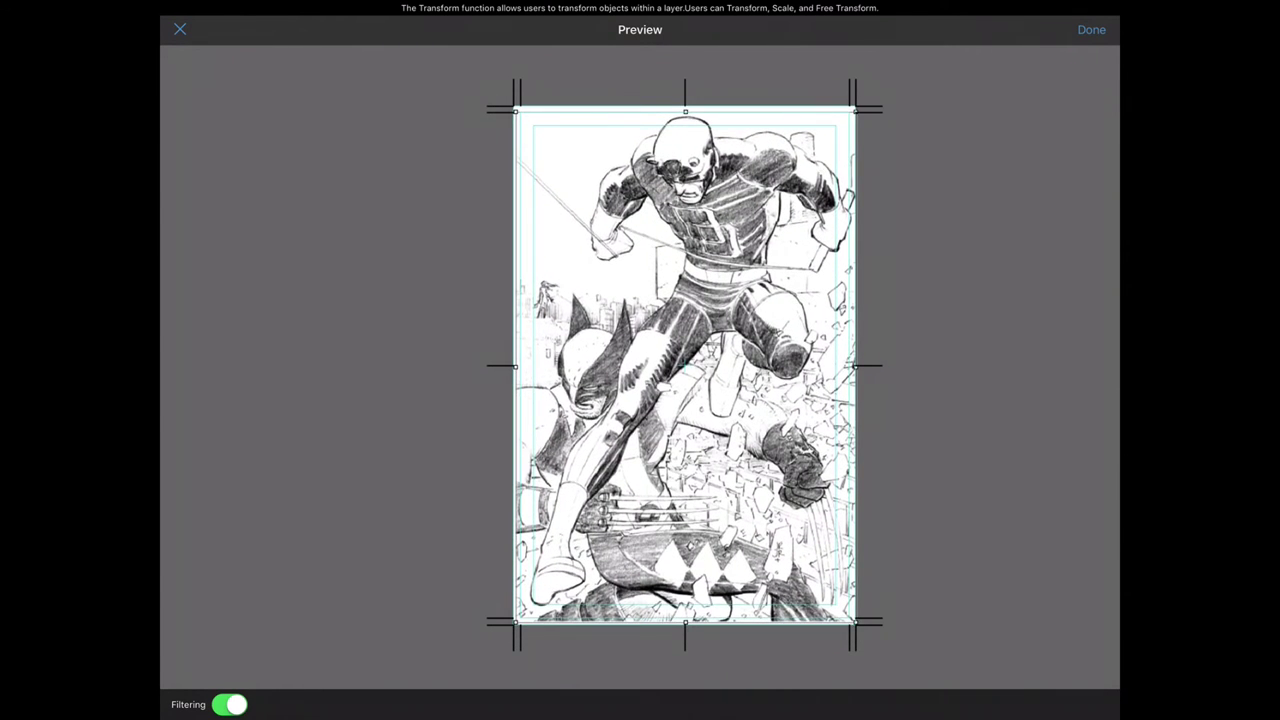
{"action": "left_click", "coordinate": [1091, 29]}
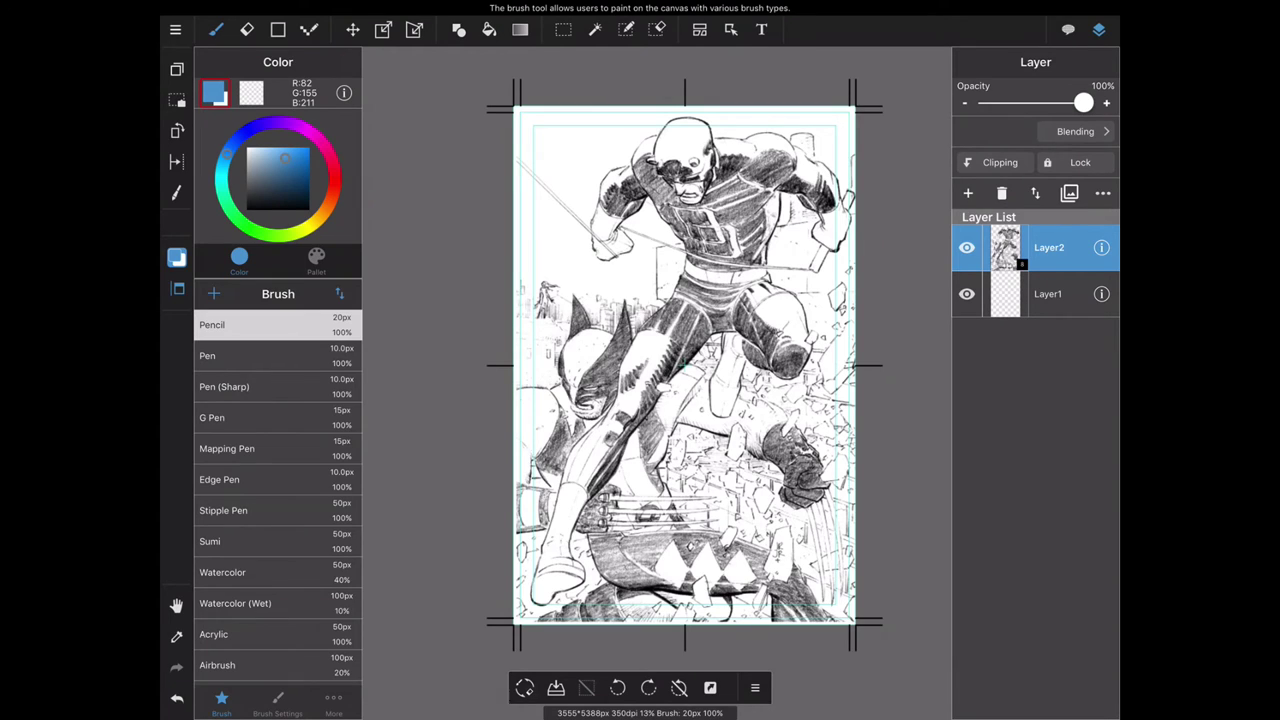
Bucket-fill Layer1 entirely with a brighter blue.
{"action": "scroll", "coordinate": [700, 250], "scroll_direction": "up", "scroll_amount": 3}
{"action": "scroll", "coordinate": [700, 250], "scroll_direction": "up", "scroll_amount": 3}
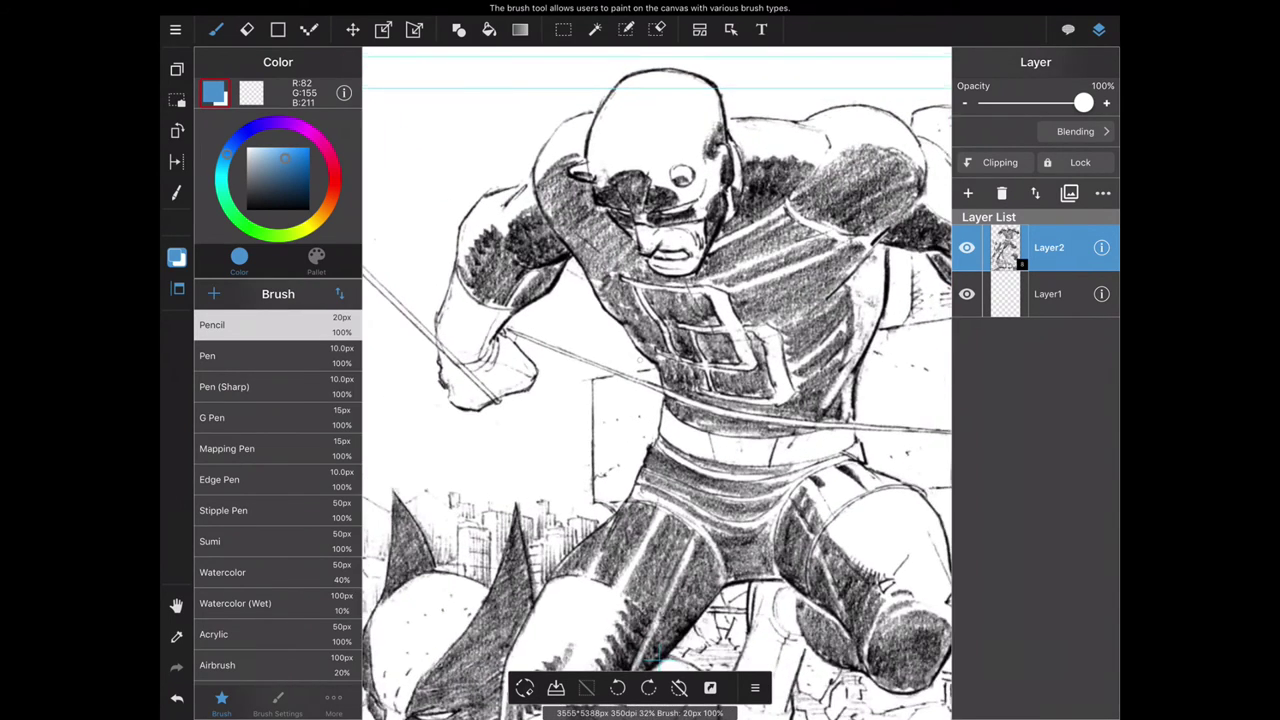
{"action": "scroll", "coordinate": [700, 250], "scroll_direction": "up", "scroll_amount": 2}
{"action": "left_click", "coordinate": [1048, 293]}
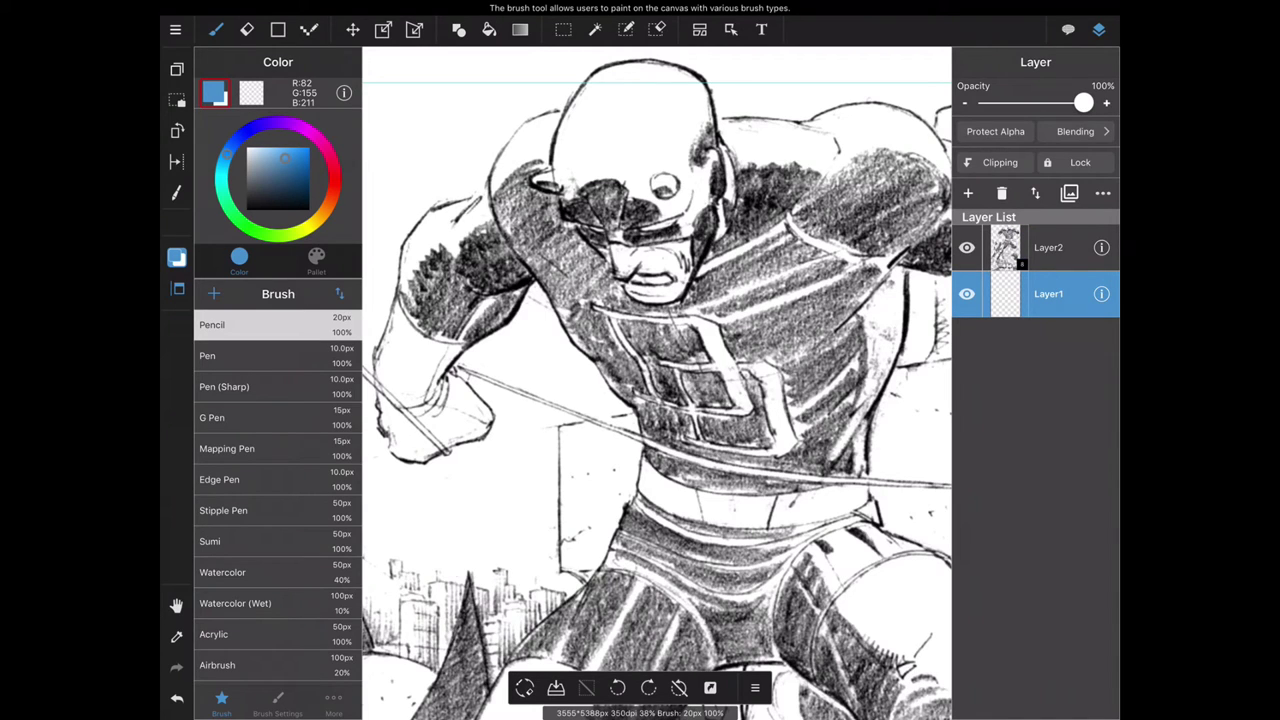
{"action": "left_click_drag", "start_coordinate": [285, 158], "coordinate": [309, 150]}
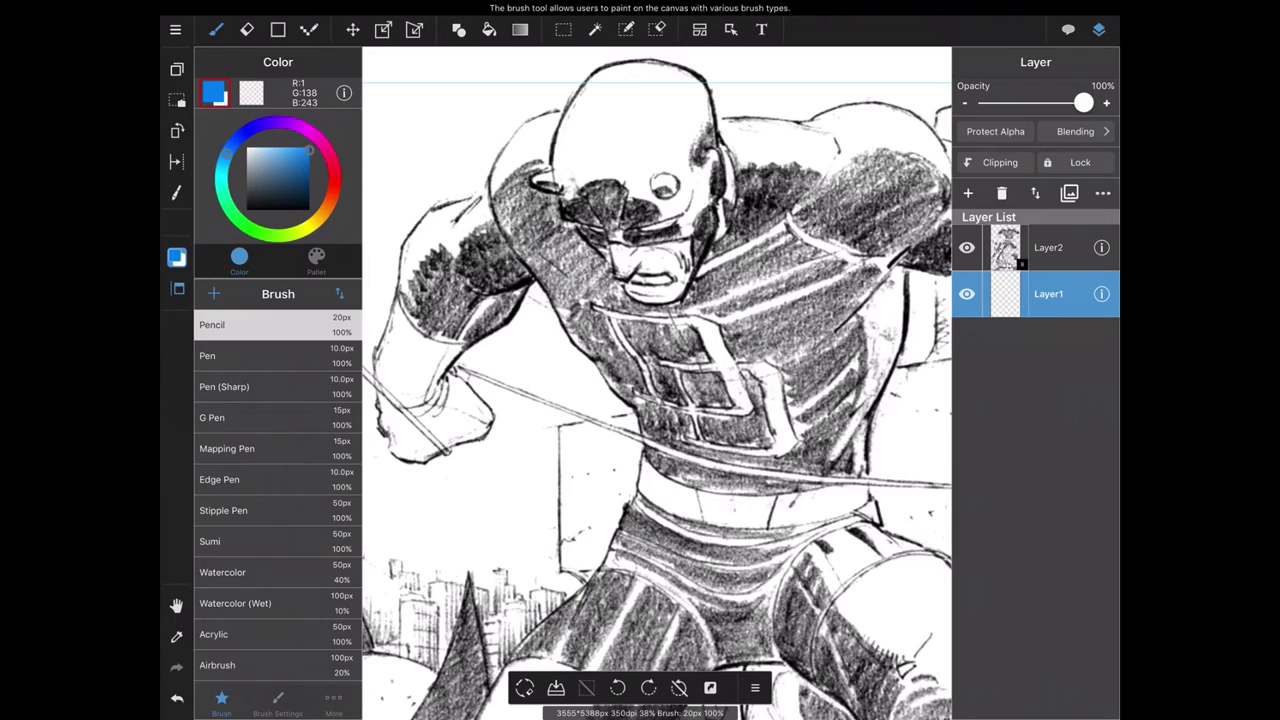
{"action": "left_click", "coordinate": [489, 29]}
{"action": "left_click", "coordinate": [656, 383]}
Hide the blue-filled Layer1.
{"action": "scroll", "coordinate": [656, 383], "scroll_direction": "down", "scroll_amount": 2}
{"action": "scroll", "coordinate": [656, 383], "scroll_direction": "down", "scroll_amount": 3}
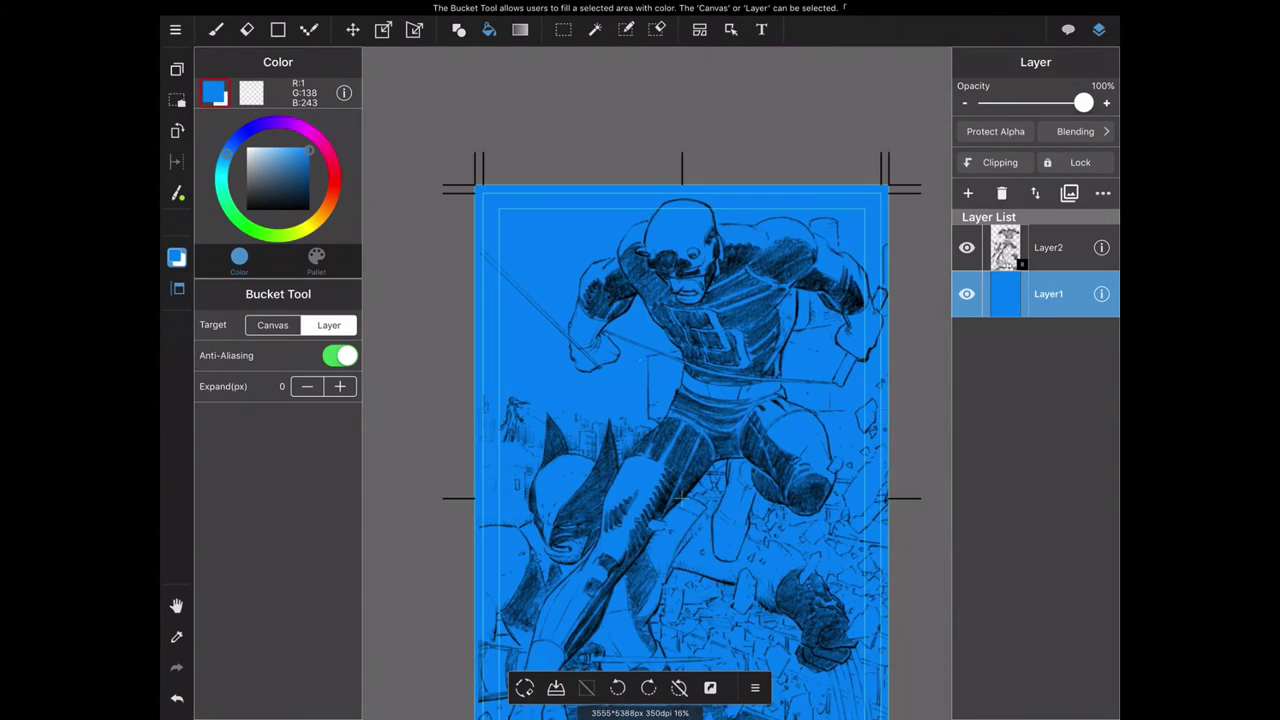
{"action": "scroll", "coordinate": [680, 497], "scroll_direction": "up", "scroll_amount": 1}
{"action": "scroll", "coordinate": [680, 497], "scroll_direction": "up", "scroll_amount": 1}
{"action": "scroll", "coordinate": [683, 560], "scroll_direction": "up", "scroll_amount": 1}
{"action": "scroll", "coordinate": [686, 630], "scroll_direction": "up", "scroll_amount": 1}
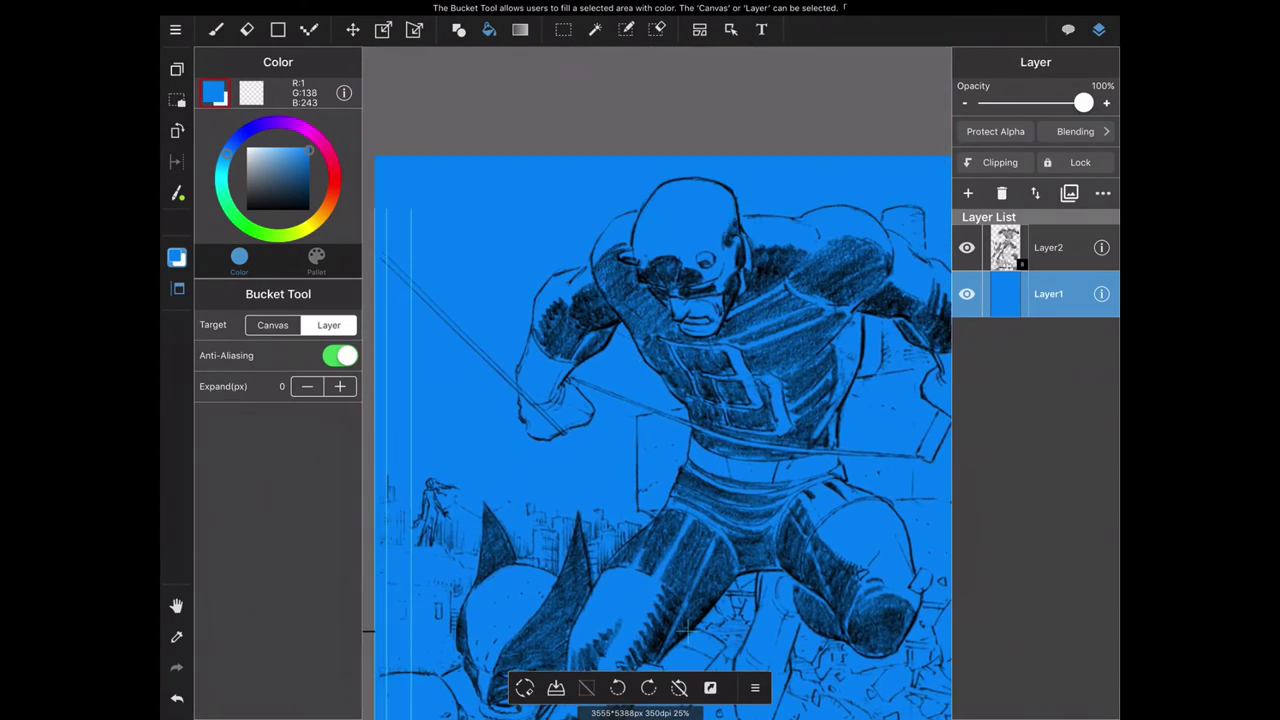
{"action": "scroll", "coordinate": [686, 632], "scroll_direction": "up", "scroll_amount": 2}
{"action": "left_click", "coordinate": [966, 293]}
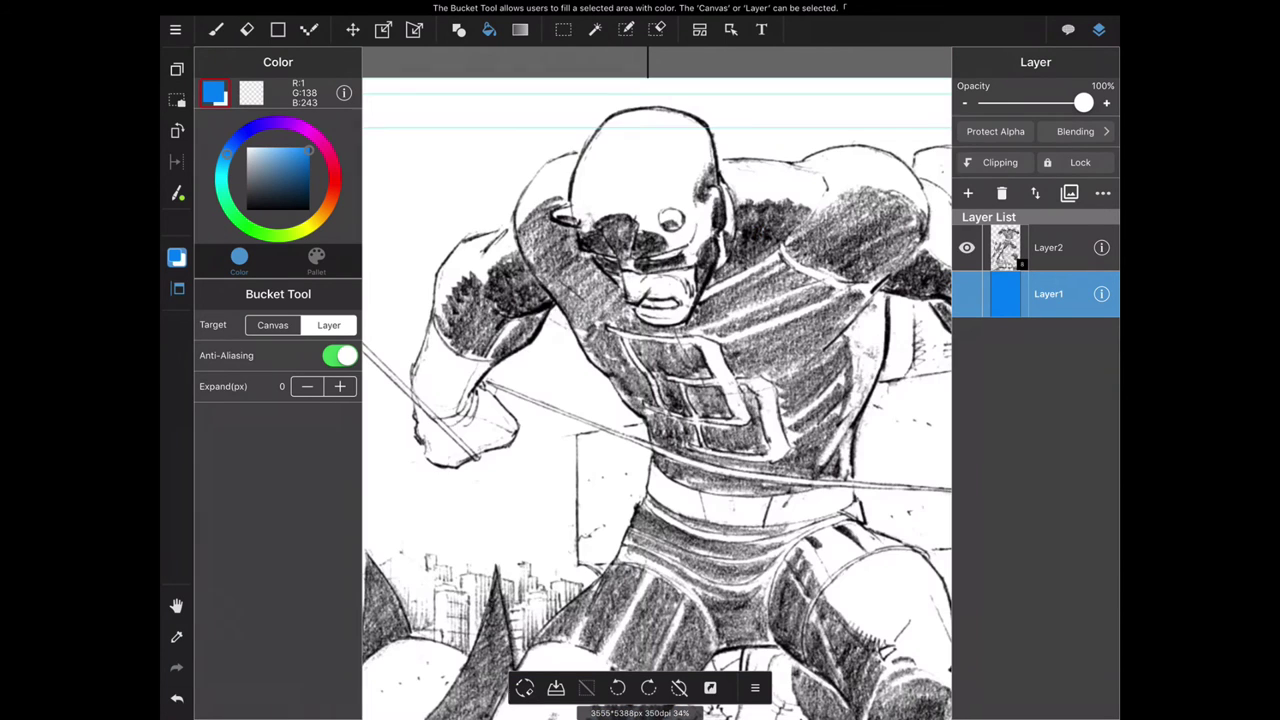
Tint Layer2's line art blue using its 8bit Layer colour wheel.
{"action": "left_click", "coordinate": [1048, 247]}
{"action": "left_click", "coordinate": [1101, 247]}
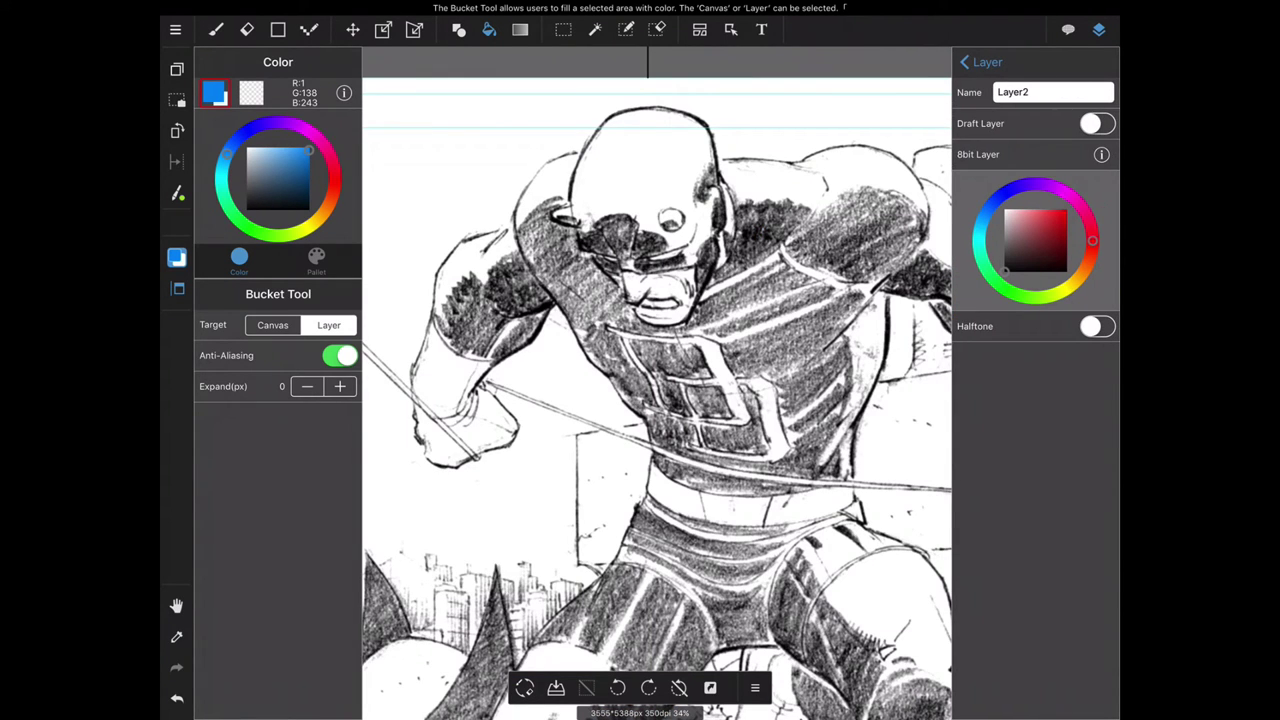
{"action": "scroll", "coordinate": [656, 383], "scroll_direction": "down", "scroll_amount": 2}
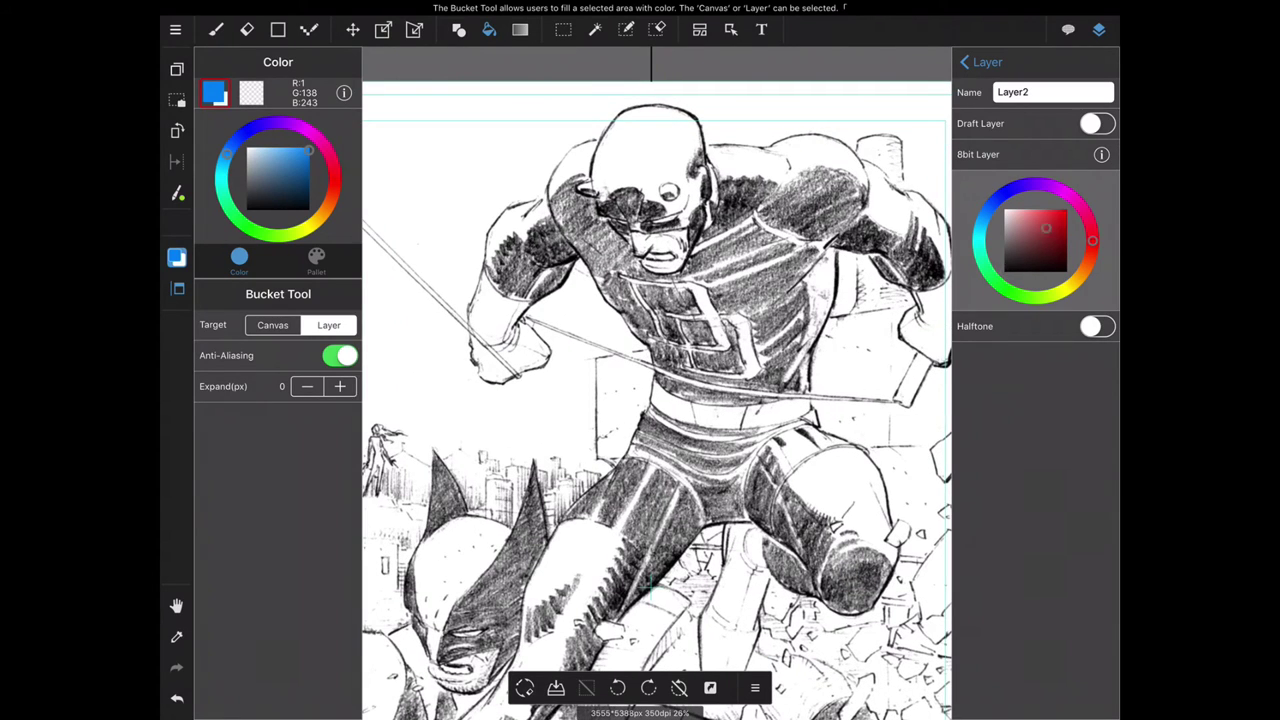
{"action": "left_click_drag", "start_coordinate": [1092, 241], "coordinate": [1012, 190]}
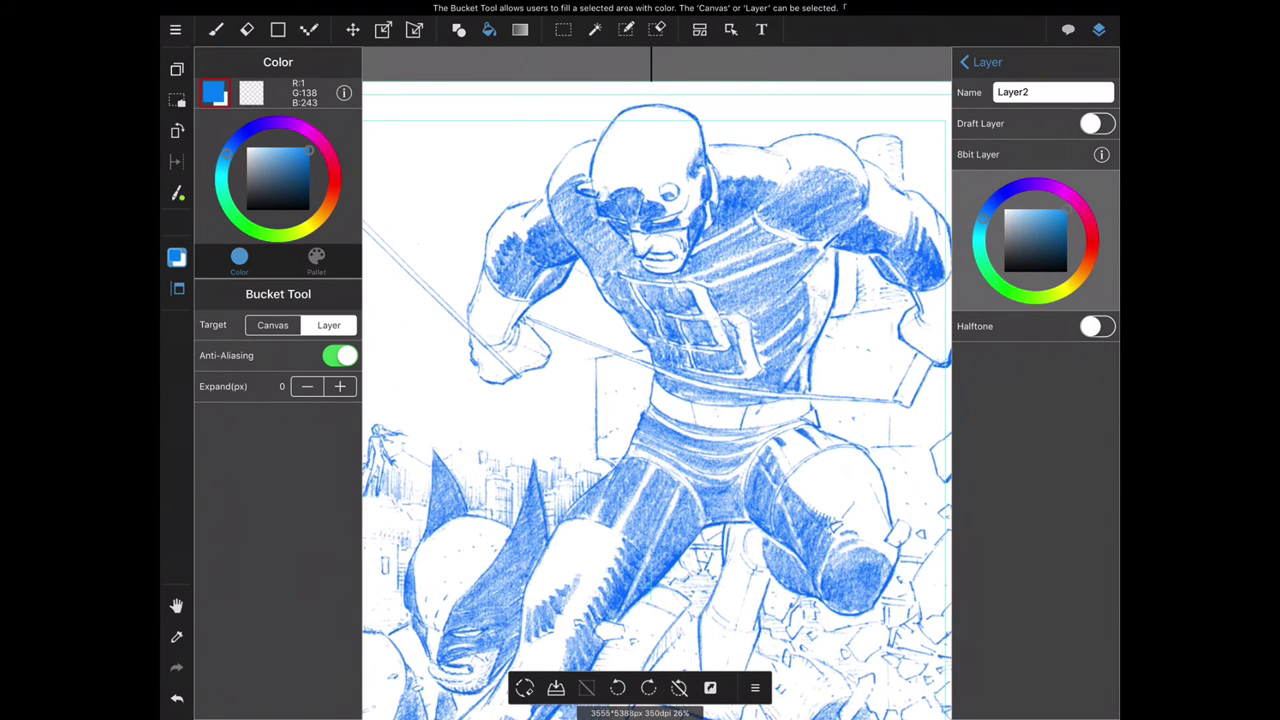
{"action": "left_click", "coordinate": [966, 62]}
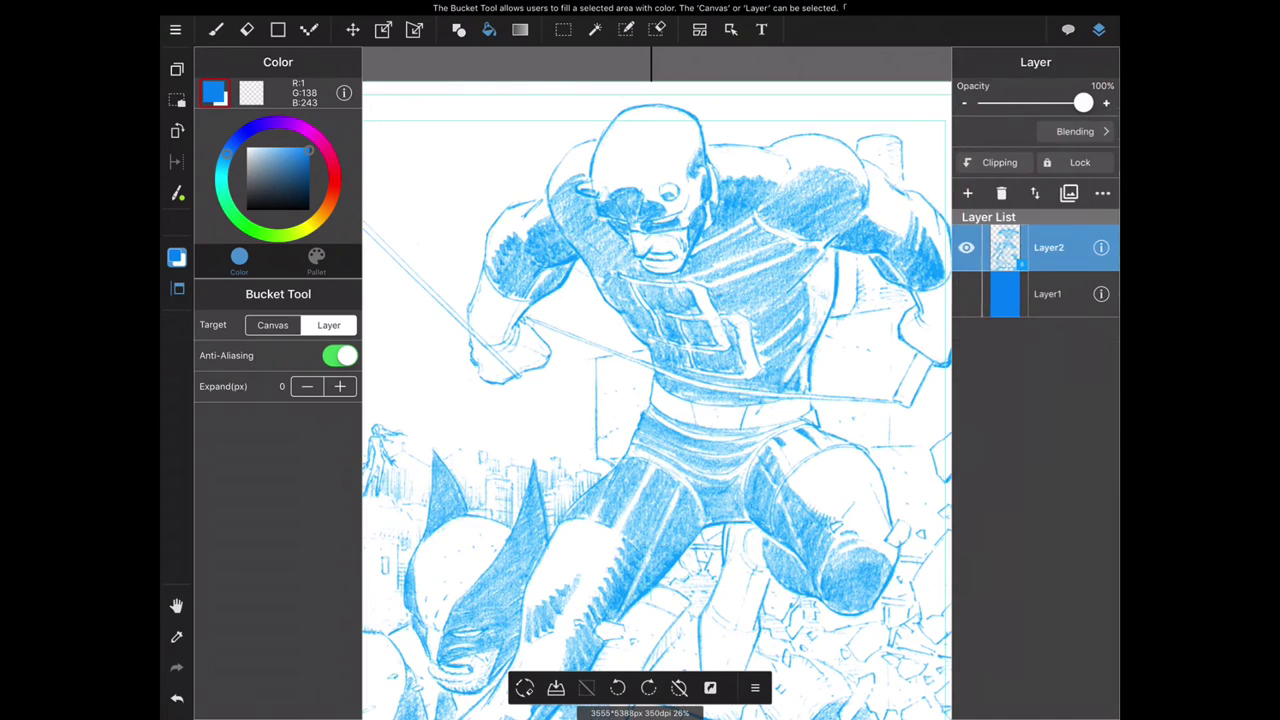
{"action": "scroll", "coordinate": [656, 383], "scroll_direction": "down", "scroll_amount": 3}
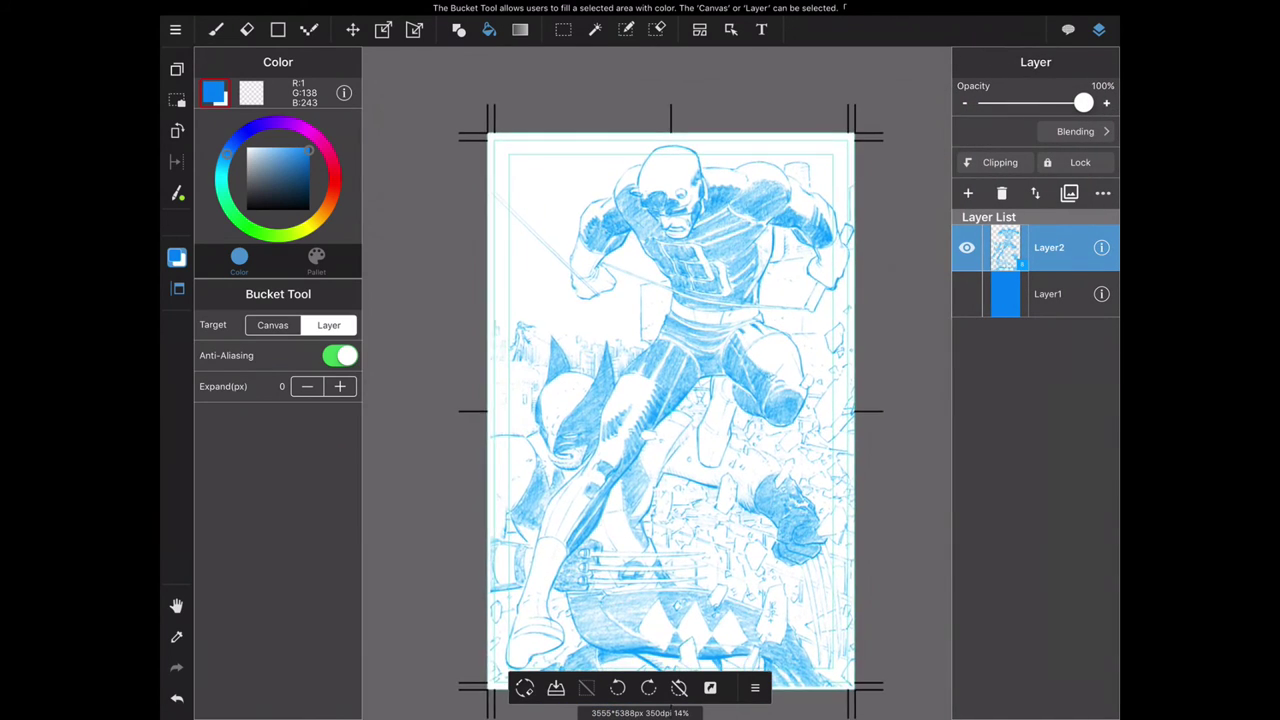
{"action": "scroll", "coordinate": [657, 383], "scroll_direction": "up", "scroll_amount": 5}
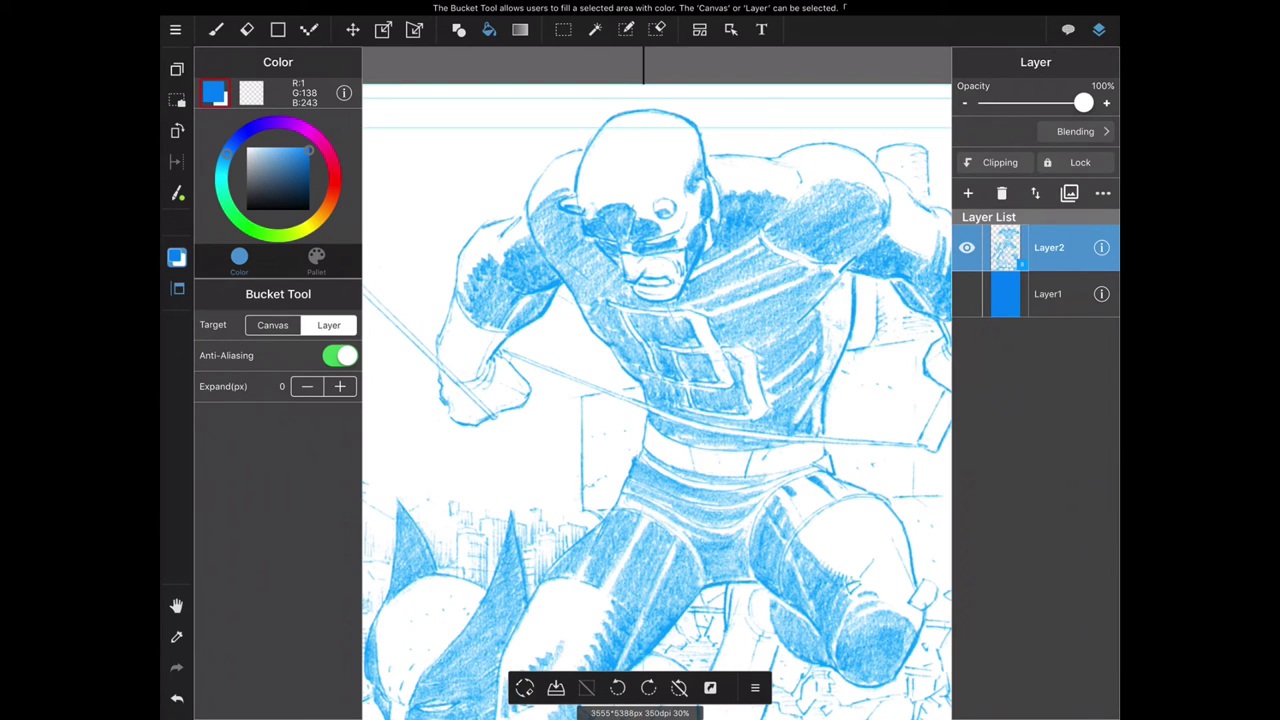
{"action": "scroll", "coordinate": [657, 400], "scroll_direction": "down", "scroll_amount": 5}
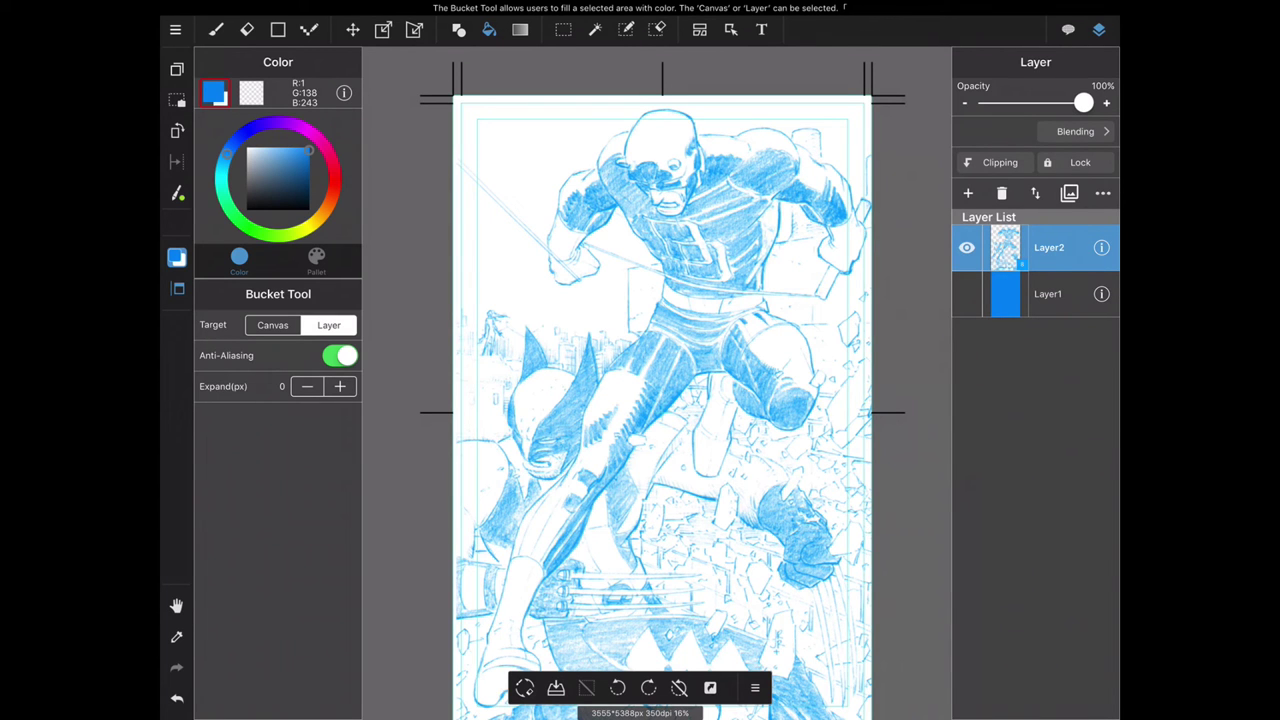
{"action": "scroll", "coordinate": [690, 130], "scroll_direction": "up", "scroll_amount": 1}
{"action": "scroll", "coordinate": [690, 130], "scroll_direction": "up", "scroll_amount": 1}
{"action": "scroll", "coordinate": [690, 130], "scroll_direction": "up", "scroll_amount": 1}
{"action": "scroll", "coordinate": [690, 130], "scroll_direction": "up", "scroll_amount": 1}
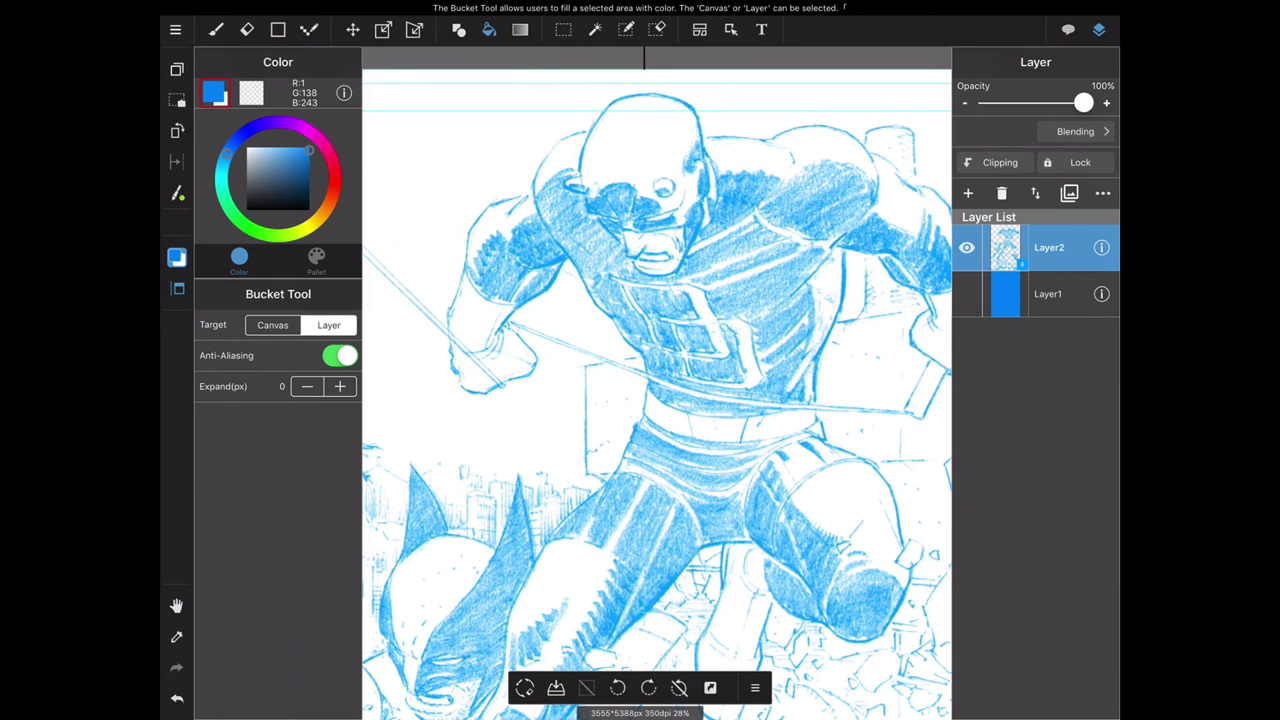
{"action": "scroll", "coordinate": [490, 115], "scroll_direction": "up", "scroll_amount": 1}
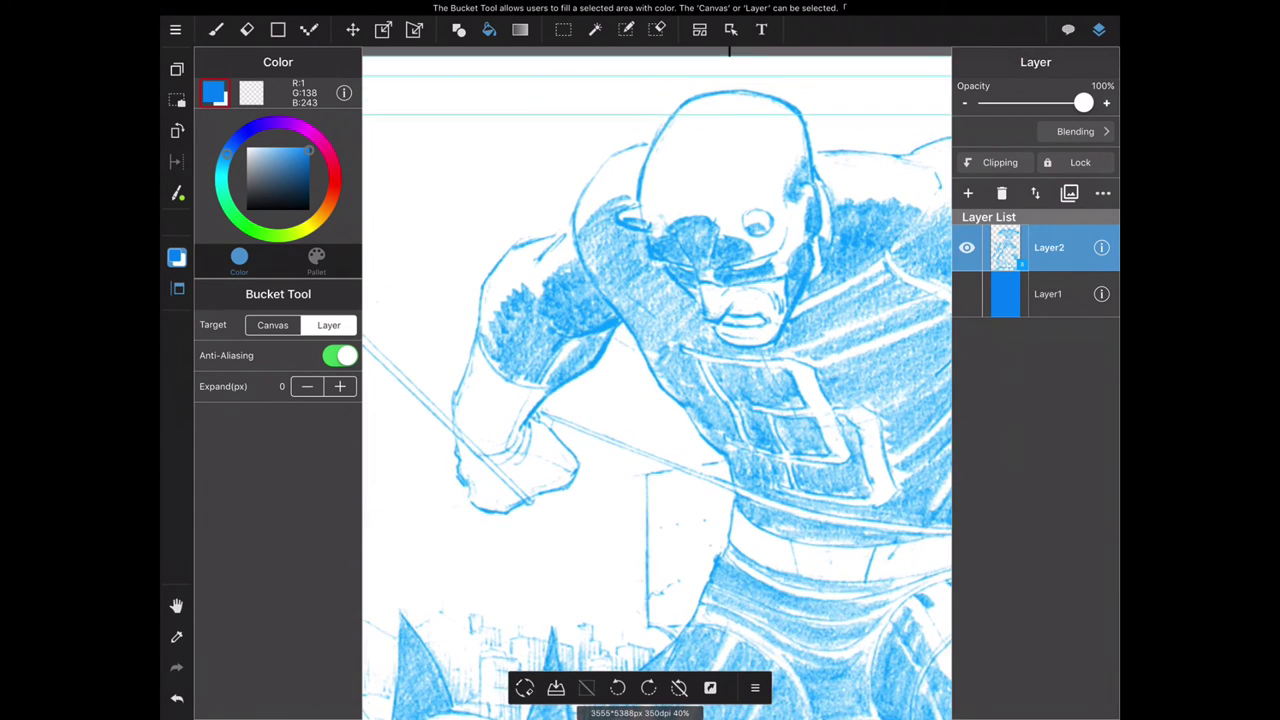
{"action": "scroll", "coordinate": [490, 115], "scroll_direction": "up", "scroll_amount": 1}
{"action": "scroll", "coordinate": [490, 115], "scroll_direction": "up", "scroll_amount": 1}
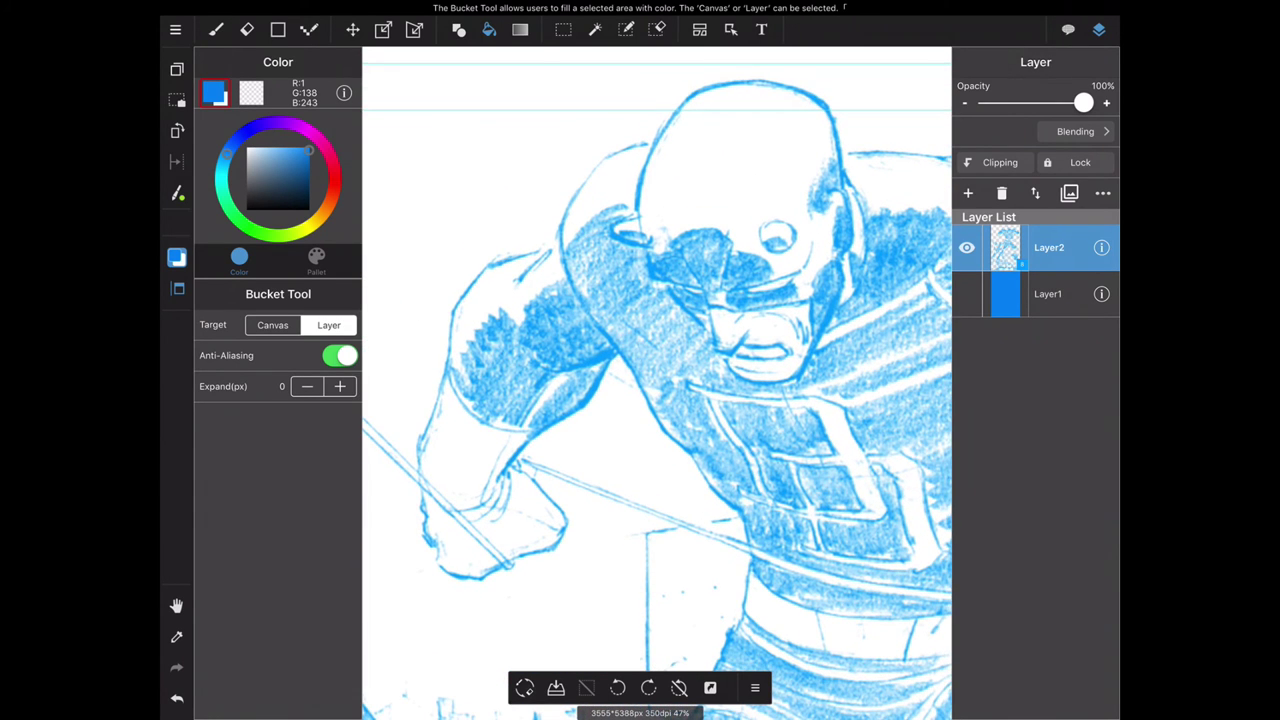
{"action": "scroll", "coordinate": [656, 383], "scroll_direction": "right", "scroll_amount": 3}
{"action": "scroll", "coordinate": [656, 383], "scroll_direction": "right", "scroll_amount": 3}
{"action": "scroll", "coordinate": [656, 383], "scroll_direction": "right", "scroll_amount": 3}
{"action": "scroll", "coordinate": [656, 383], "scroll_direction": "right", "scroll_amount": 3}
{"action": "scroll", "coordinate": [656, 383], "scroll_direction": "down", "scroll_amount": 2}
{"action": "scroll", "coordinate": [656, 383], "scroll_direction": "down", "scroll_amount": 1}
{"action": "scroll", "coordinate": [656, 383], "scroll_direction": "down", "scroll_amount": 1}
{"action": "scroll", "coordinate": [656, 383], "scroll_direction": "down", "scroll_amount": 1}
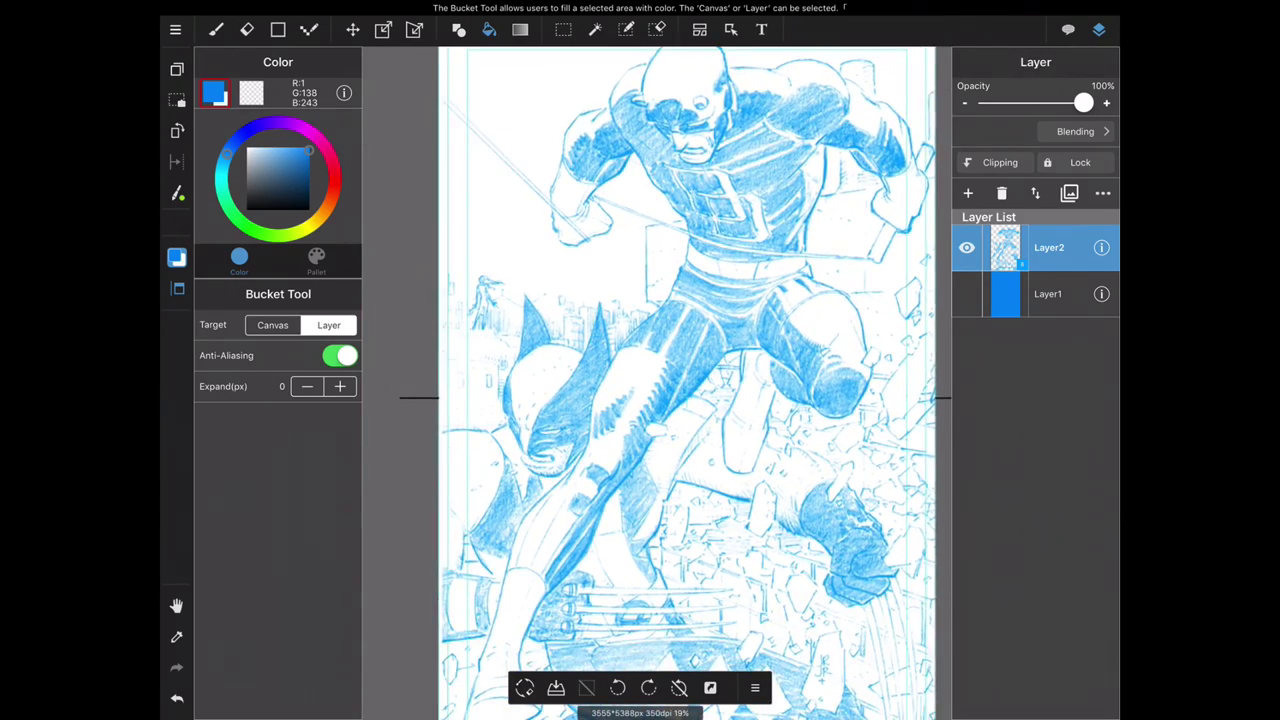
{"action": "scroll", "coordinate": [645, 340], "scroll_direction": "up", "scroll_amount": 1}
{"action": "scroll", "coordinate": [645, 340], "scroll_direction": "up", "scroll_amount": 1}
{"action": "scroll", "coordinate": [645, 340], "scroll_direction": "up", "scroll_amount": 1}
{"action": "scroll", "coordinate": [656, 383], "scroll_direction": "up", "scroll_amount": 3}
{"action": "scroll", "coordinate": [656, 383], "scroll_direction": "up", "scroll_amount": 3}
{"action": "scroll", "coordinate": [656, 383], "scroll_direction": "down", "scroll_amount": 2}
{"action": "scroll", "coordinate": [656, 383], "scroll_direction": "down", "scroll_amount": 1}
{"action": "scroll", "coordinate": [656, 383], "scroll_direction": "down", "scroll_amount": 3}
{"action": "scroll", "coordinate": [656, 383], "scroll_direction": "down", "scroll_amount": 1}
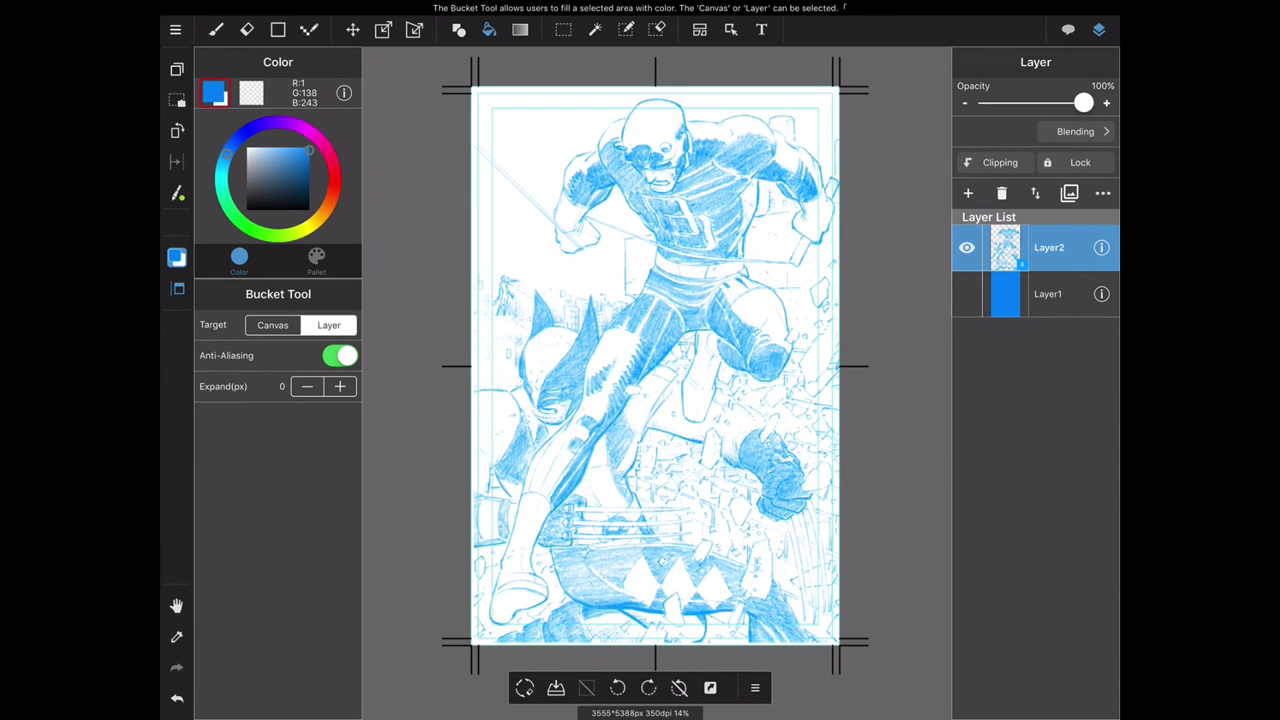
Lower Layer2's opacity to 69% so the blue lines look paler.
{"action": "left_click_drag", "start_coordinate": [1084, 103], "coordinate": [1054, 103]}
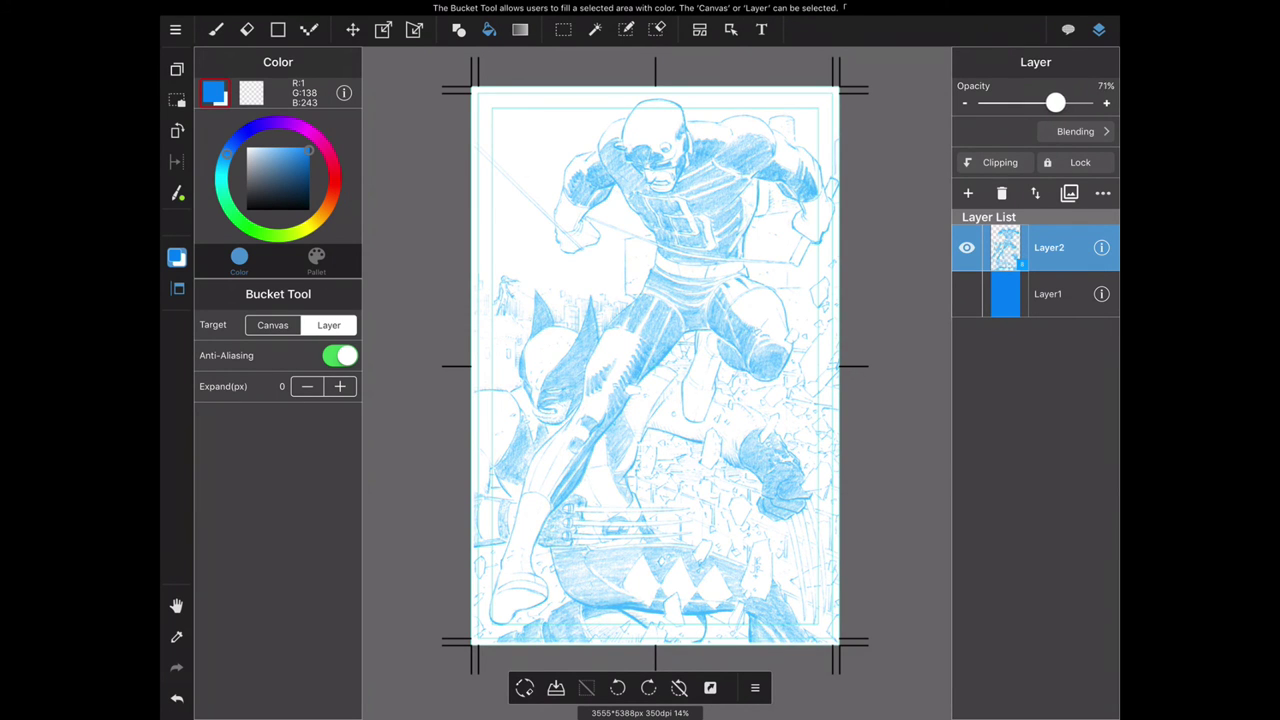
{"action": "scroll", "coordinate": [656, 383], "scroll_direction": "up", "scroll_amount": 3}
{"action": "scroll", "coordinate": [656, 383], "scroll_direction": "up", "scroll_amount": 2}
{"action": "scroll", "coordinate": [656, 383], "scroll_direction": "up", "scroll_amount": 1}
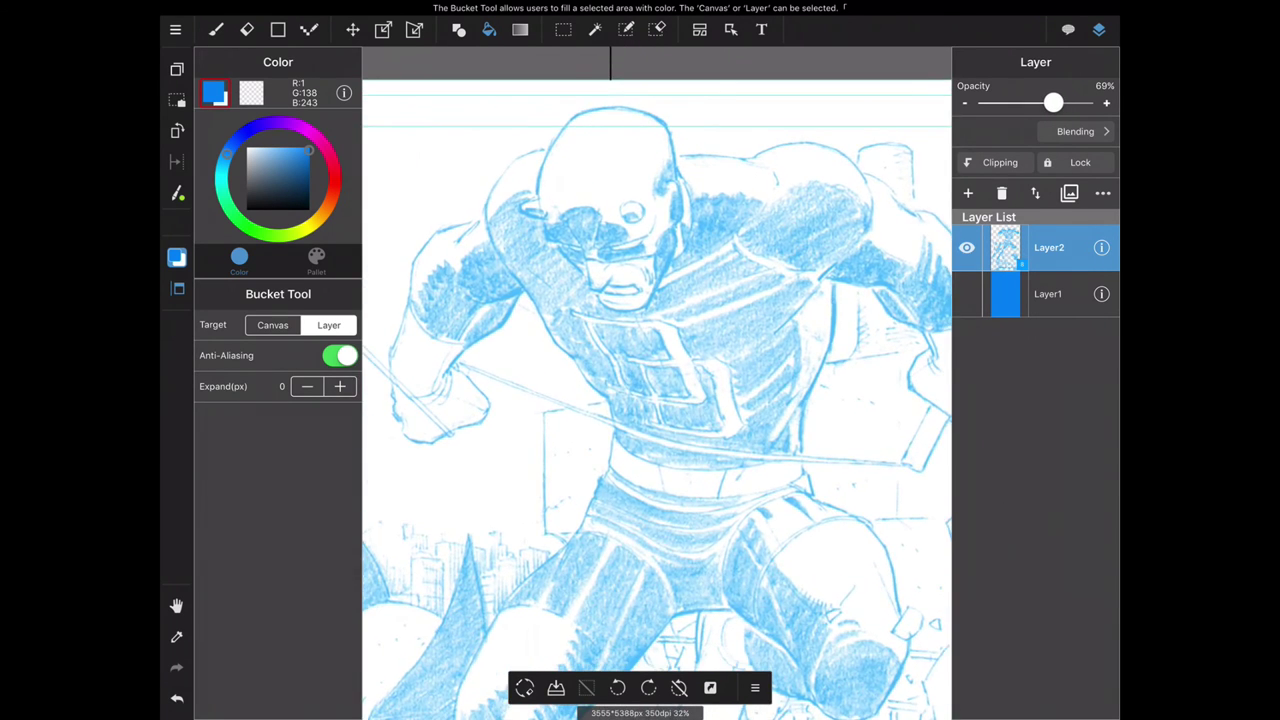